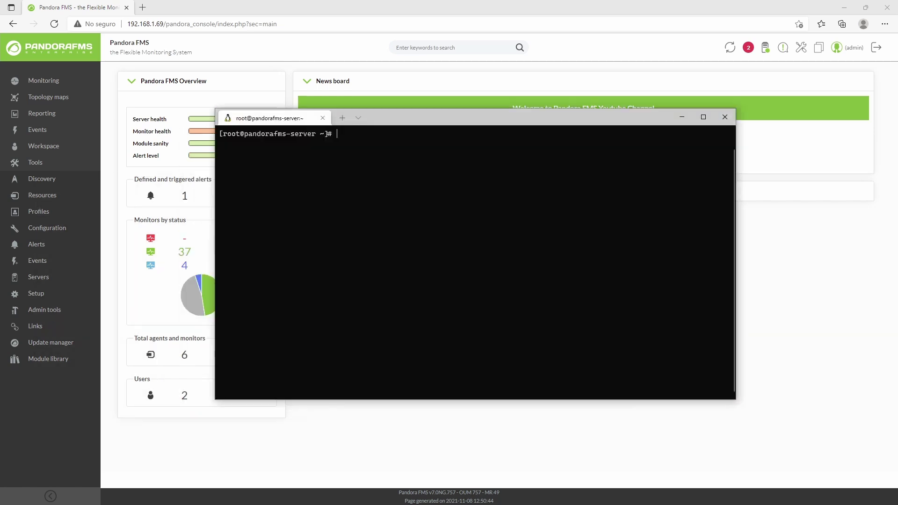
Step: Check the eventserver, event_window and log_window parameters in /etc/pandora/pandora_server.conf with vim, and save and exit the file
text(vim /etc/pandora/pandora_server.conf)
key(Return)
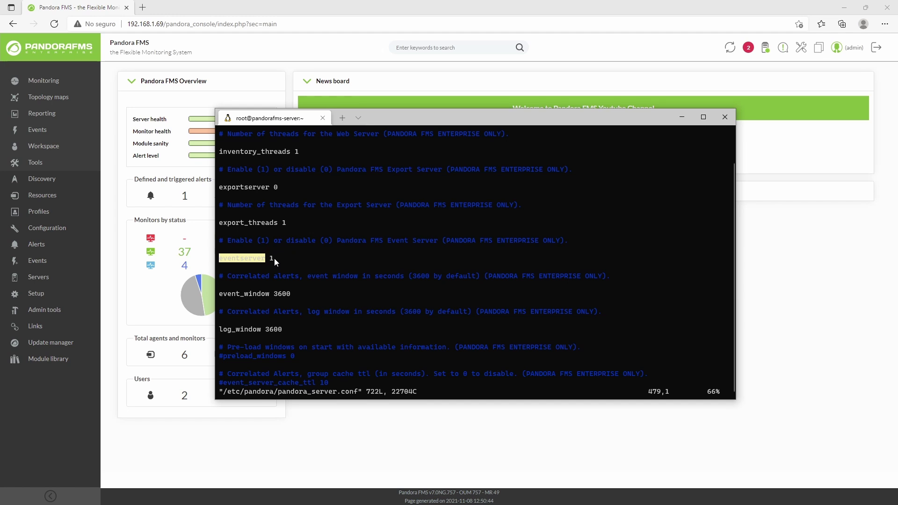
double_click(260, 295)
click(261, 296)
double_click(239, 330)
key(Escape)
text(:wq)
key(Return)
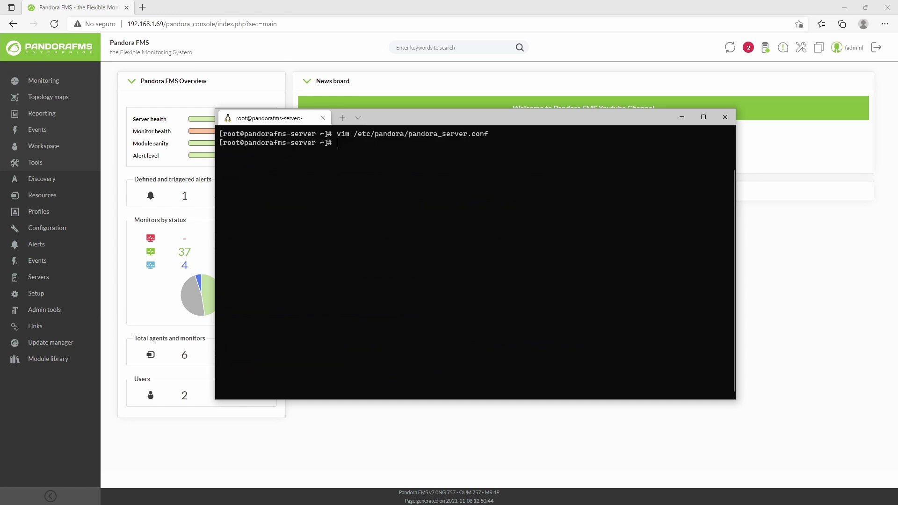
Step: Switch from the terminal to the Pandora FMS console and start creating a new correlated alert
click(682, 117)
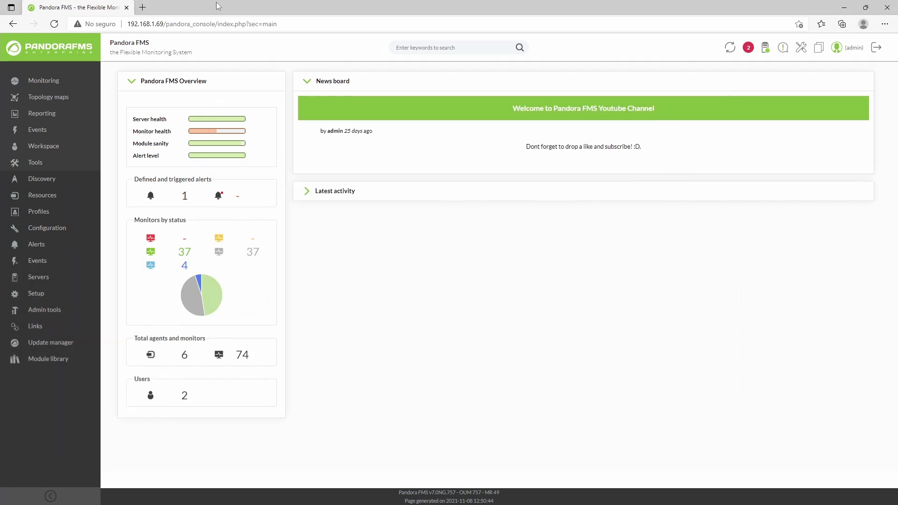
mouse_move(64, 251)
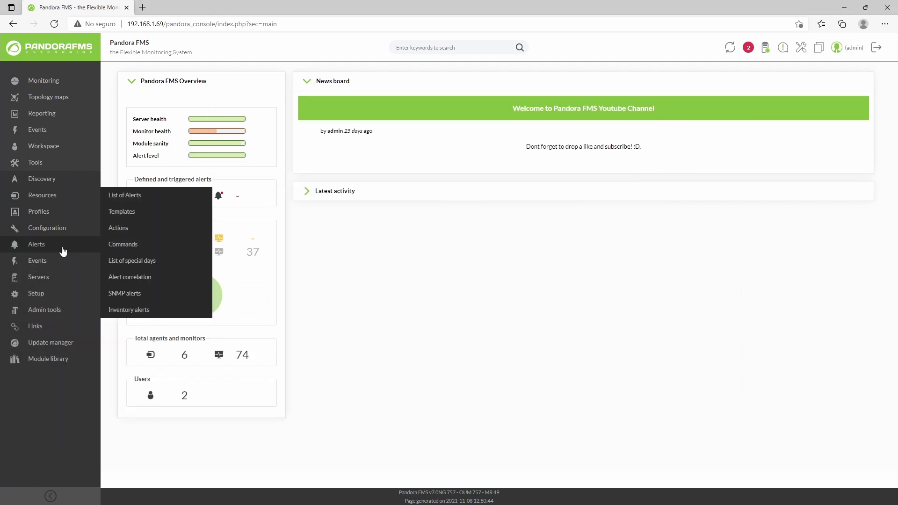
click(147, 279)
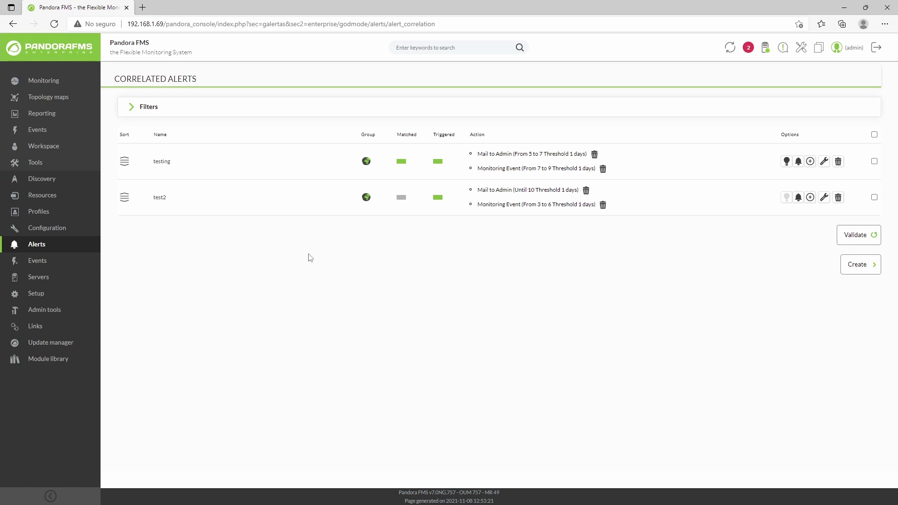
click(876, 268)
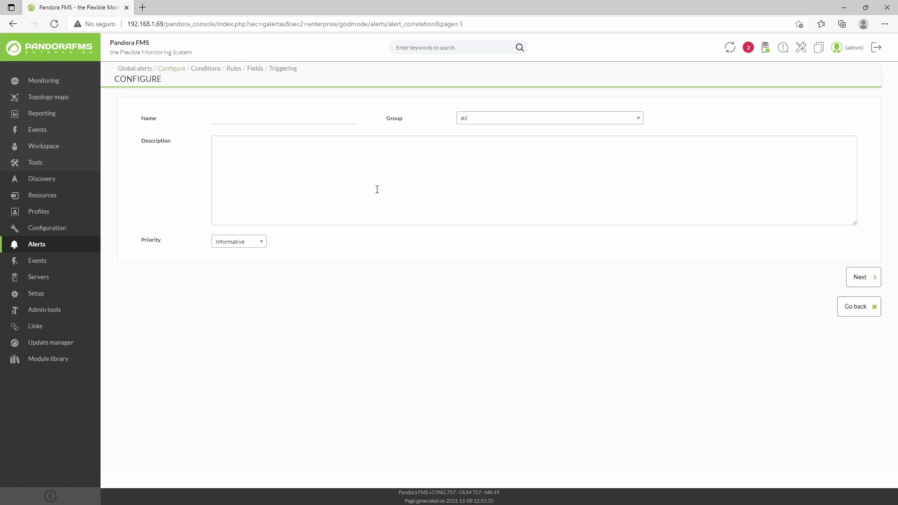
Step: Name the correlated alert testing-v2, keeping the group All and the description empty
click(269, 121)
key(Down)
key(Return)
key(BackSpace)
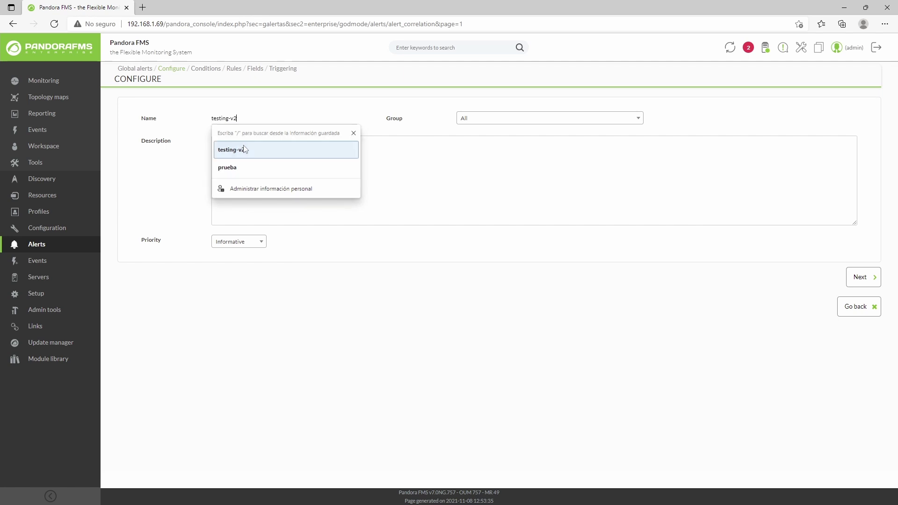
text(2)
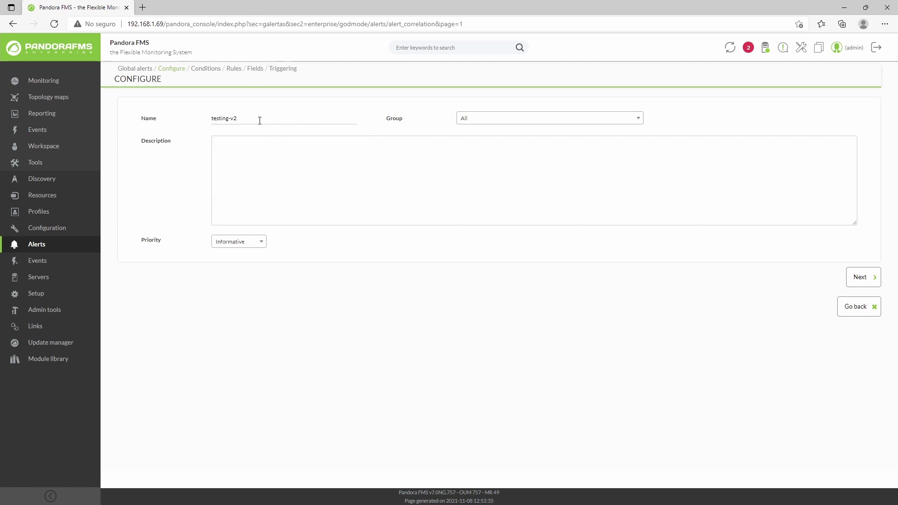
click(480, 119)
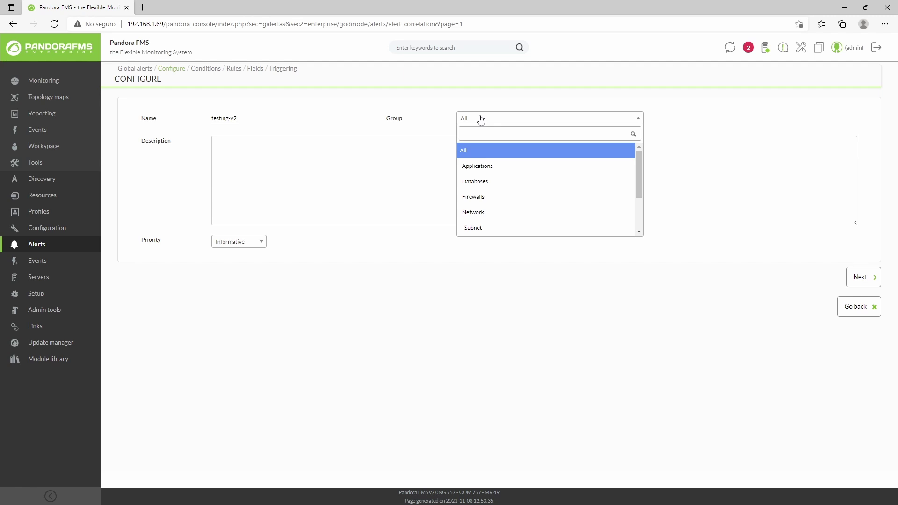
click(481, 119)
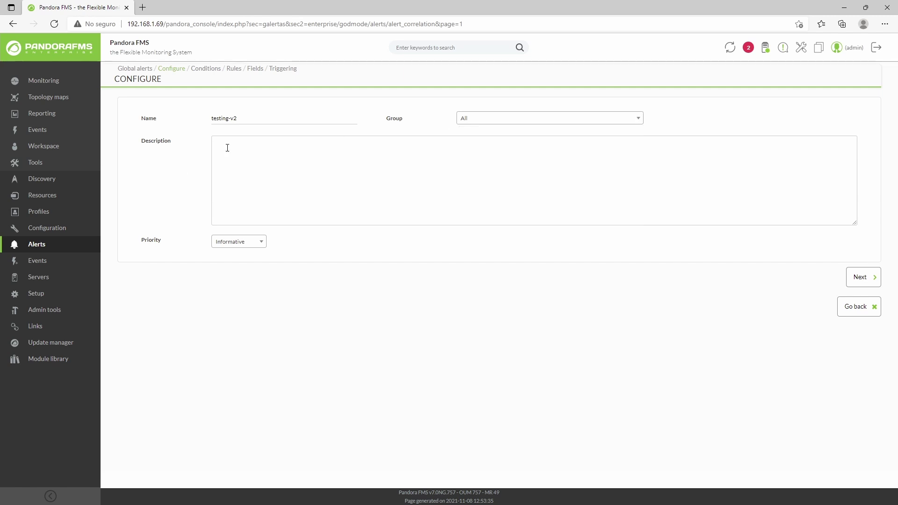
click(249, 151)
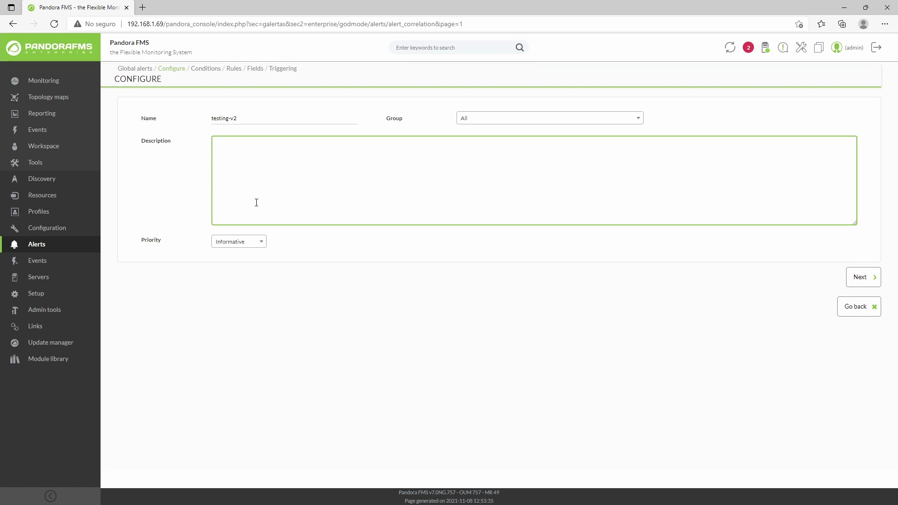
Step: Set the alert's priority to Critical and continue to its conditions
click(251, 243)
scroll(260, 307, down, 1)
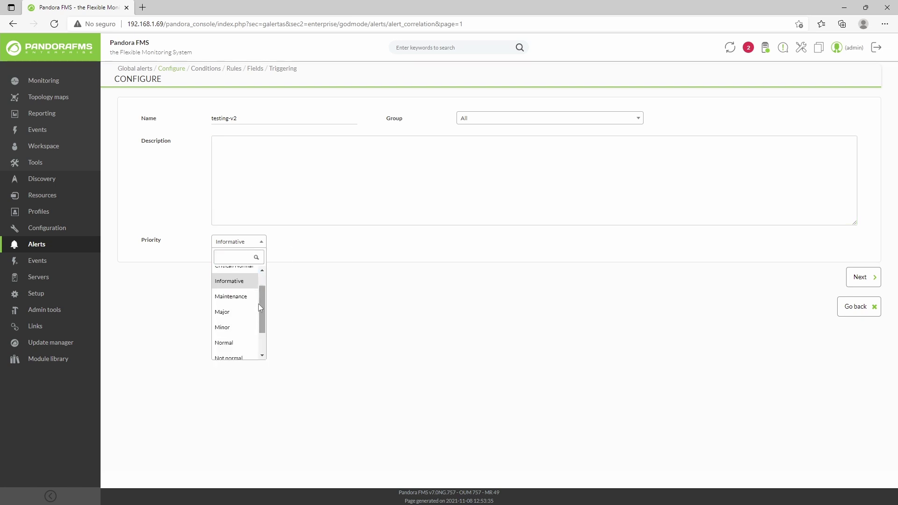
scroll(255, 310, down, 2)
scroll(250, 310, up, 3)
scroll(250, 308, down, 2)
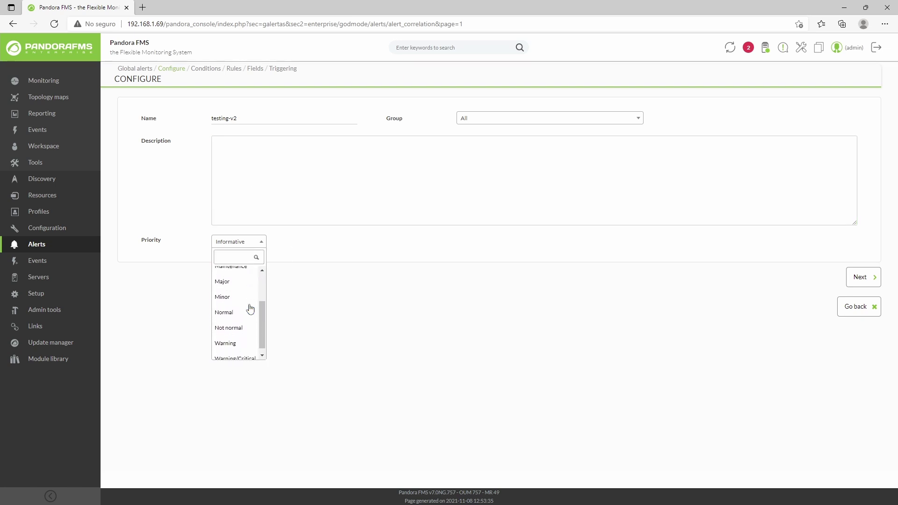
scroll(250, 304, up, 2)
click(250, 290)
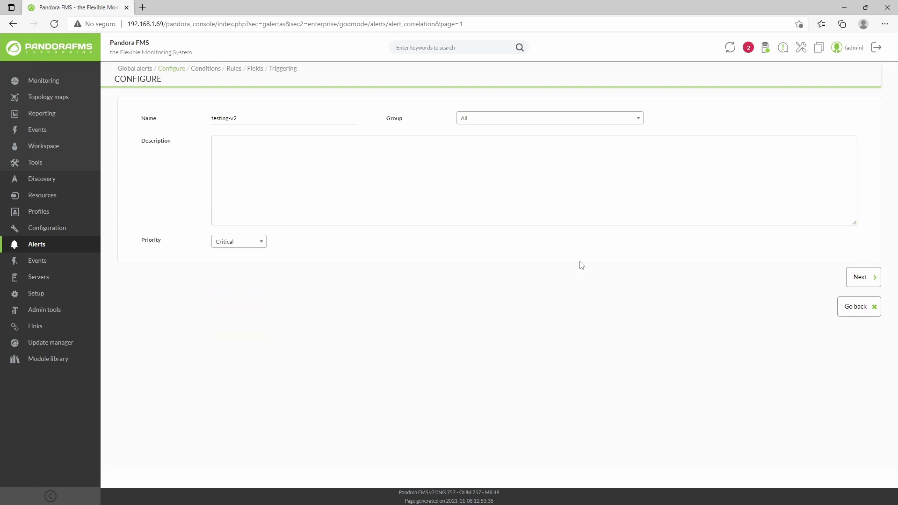
click(863, 278)
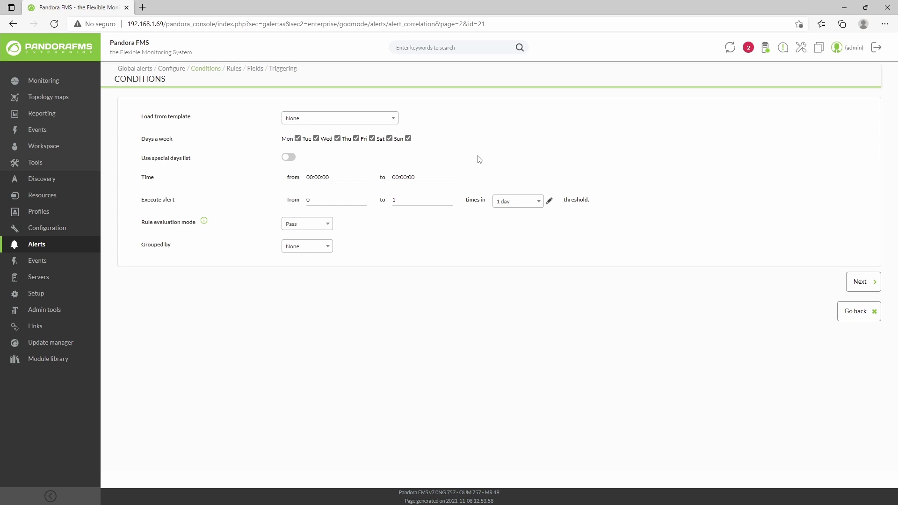
click(393, 119)
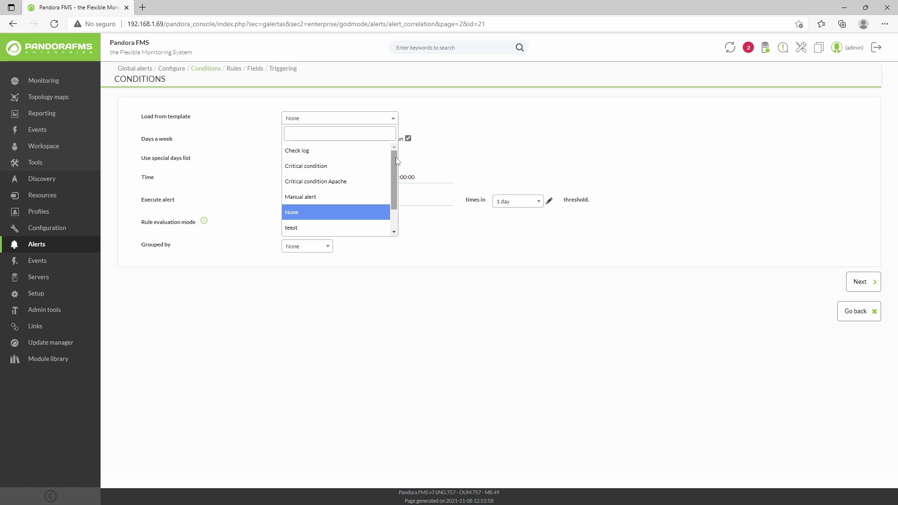
mouse_move(395, 160)
mouse_down()
mouse_move(395, 180)
mouse_move(395, 159)
mouse_up()
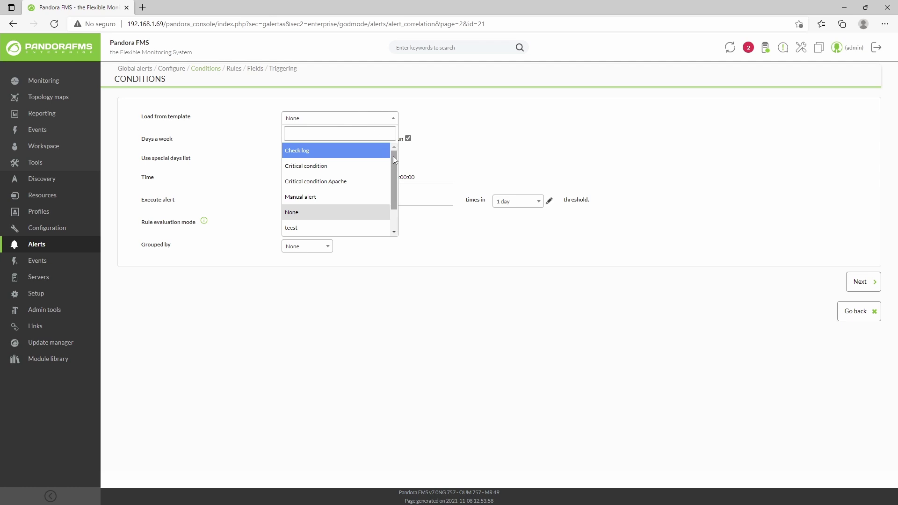
drag(394, 157, 404, 187)
click(404, 187)
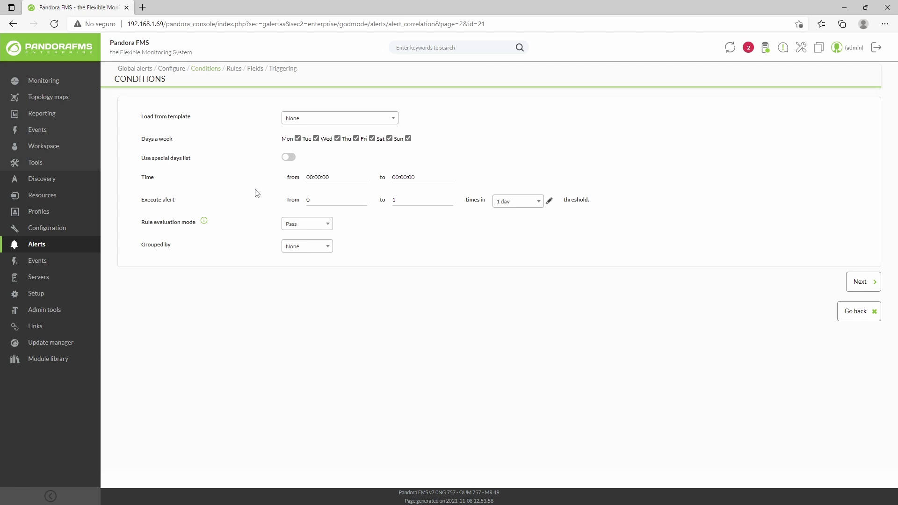
Step: Set the alert to execute from 2 to 10 times within a 1 day threshold
double_click(170, 200)
click(157, 205)
click(332, 201)
key(BackSpace)
text(2)
click(413, 199)
click(518, 205)
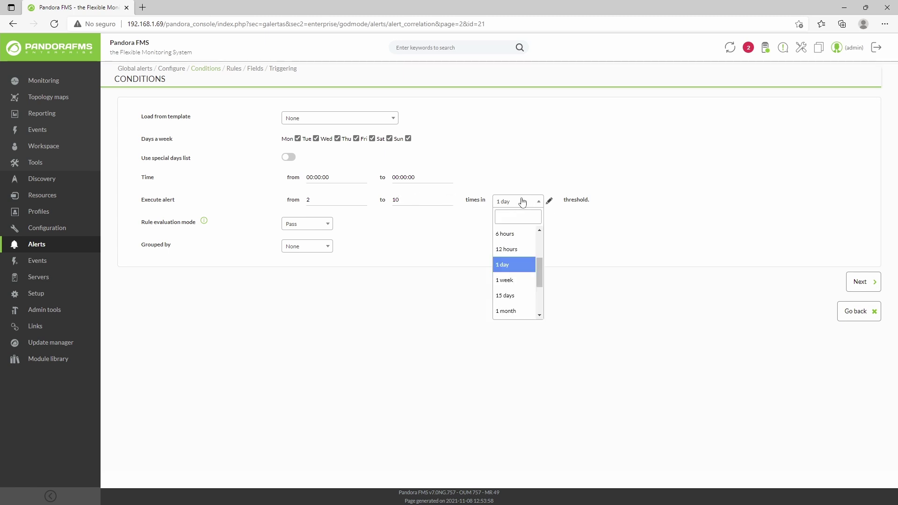
click(524, 268)
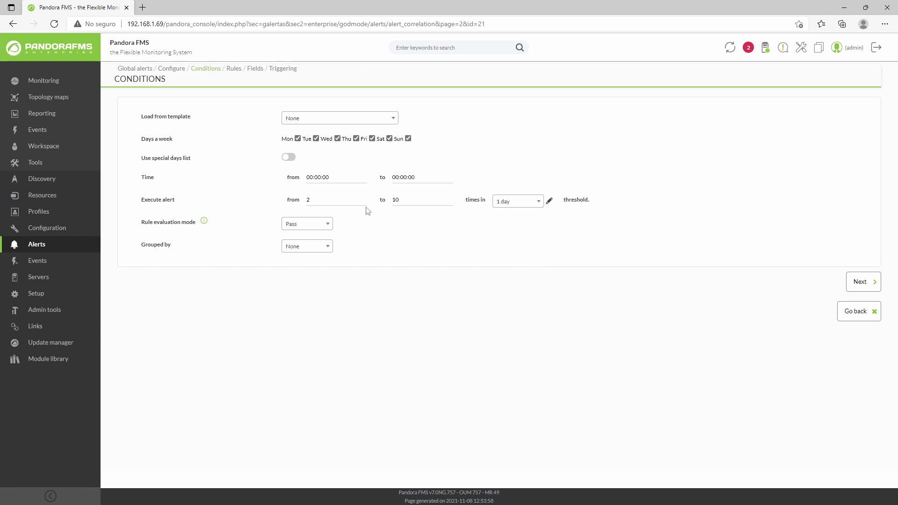
click(327, 200)
key(Tab)
click(515, 202)
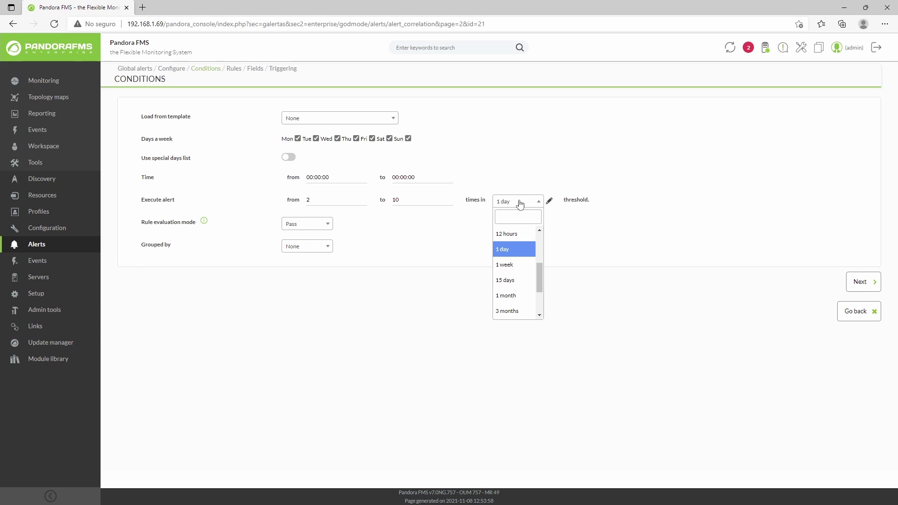
click(513, 248)
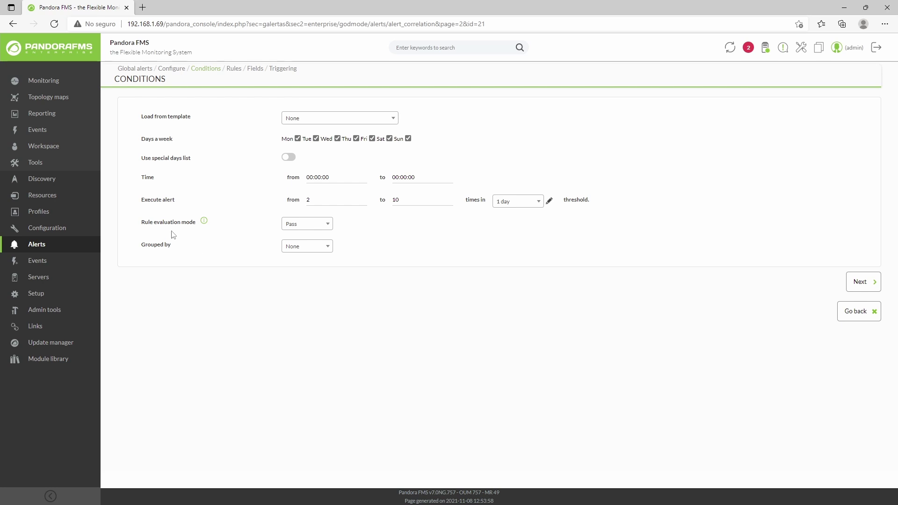
Step: Set the rule evaluation mode to Drop and group the alert by Module
click(328, 226)
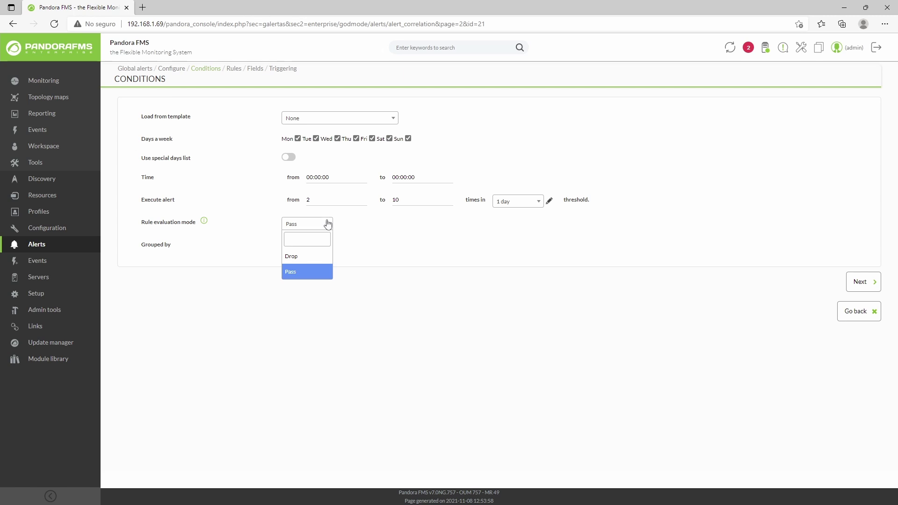
click(303, 273)
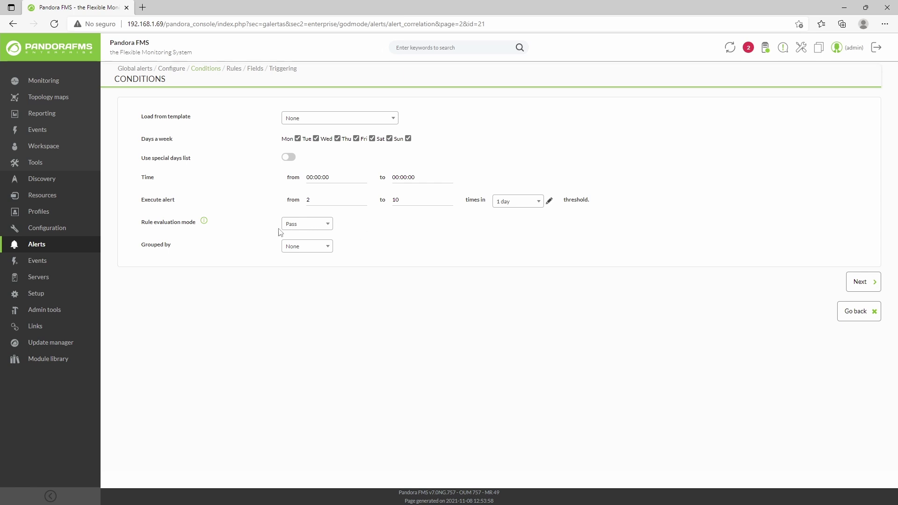
click(304, 225)
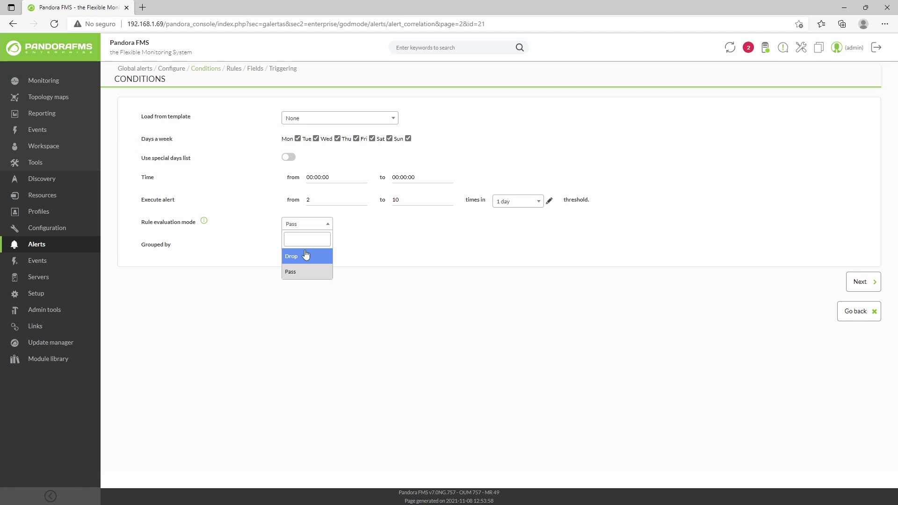
click(306, 255)
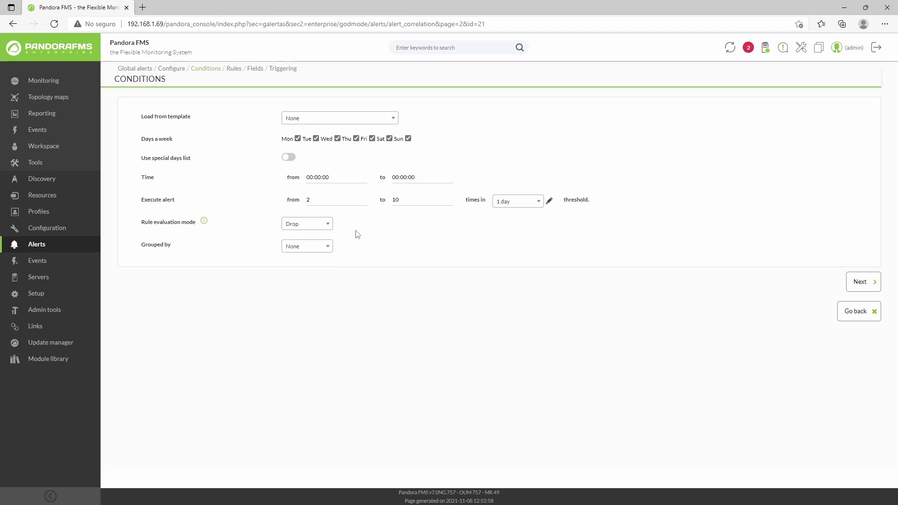
triple_click(164, 247)
click(174, 249)
click(327, 248)
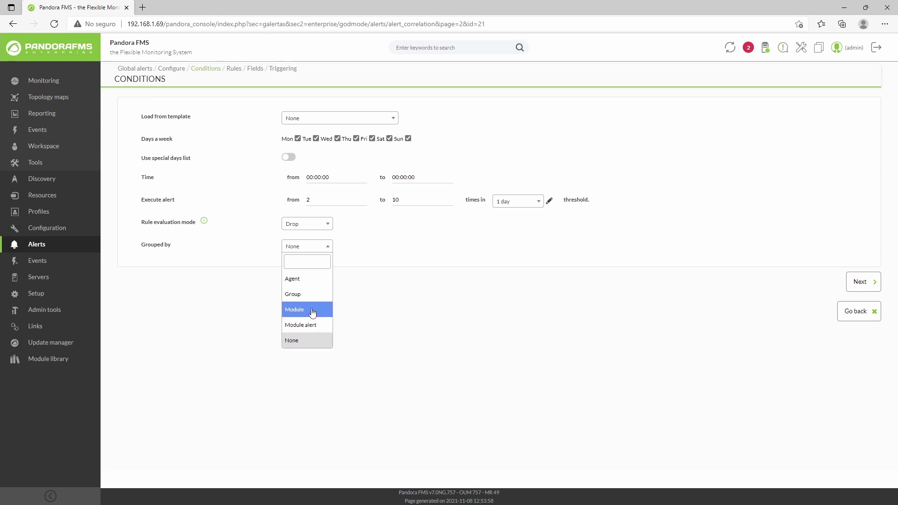
click(312, 313)
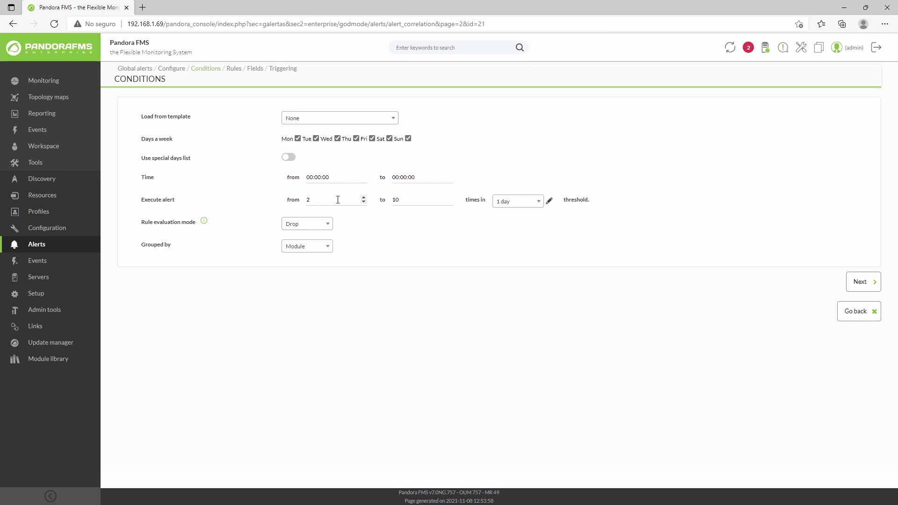
Step: Review the alert's execution range and continue from the conditions to the rules
drag(337, 200, 234, 201)
click(330, 198)
key(Tab)
click(420, 199)
click(871, 281)
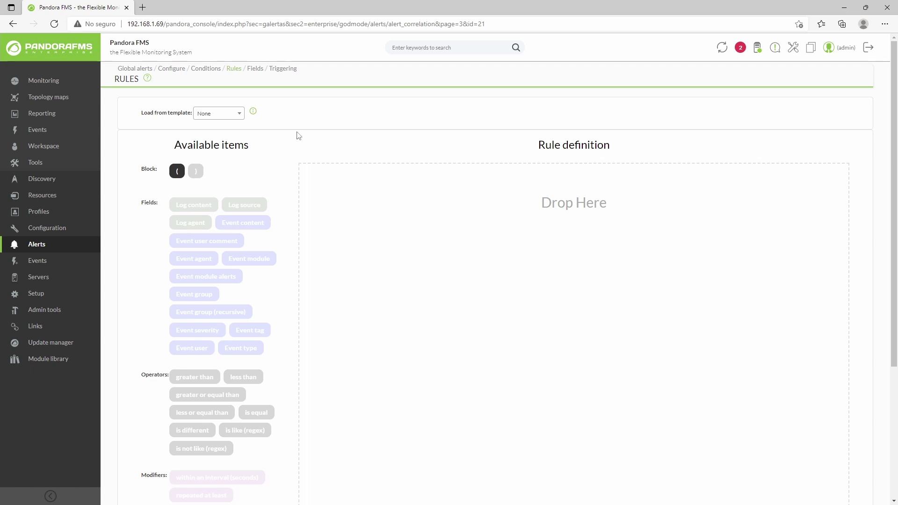
Step: Examine the rule templates and the available blocks, fields, operators, modifiers and nexos for building the rule
click(223, 114)
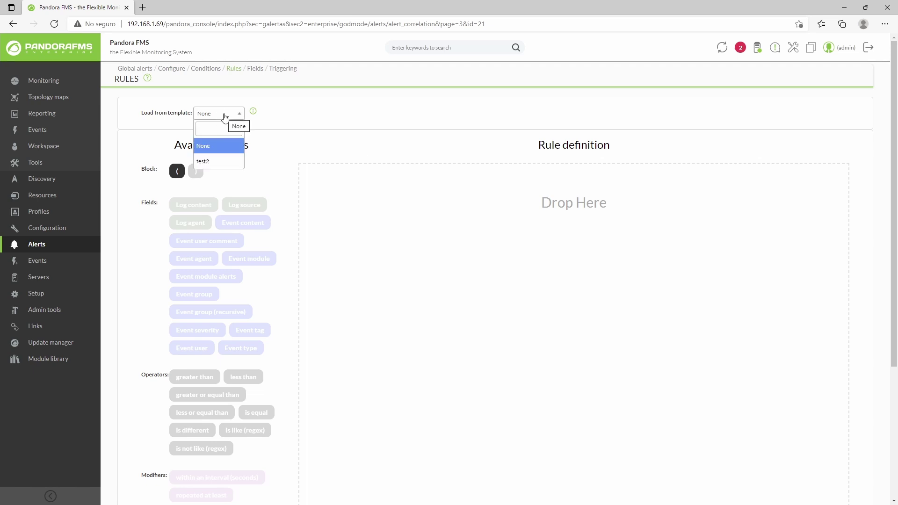
click(224, 116)
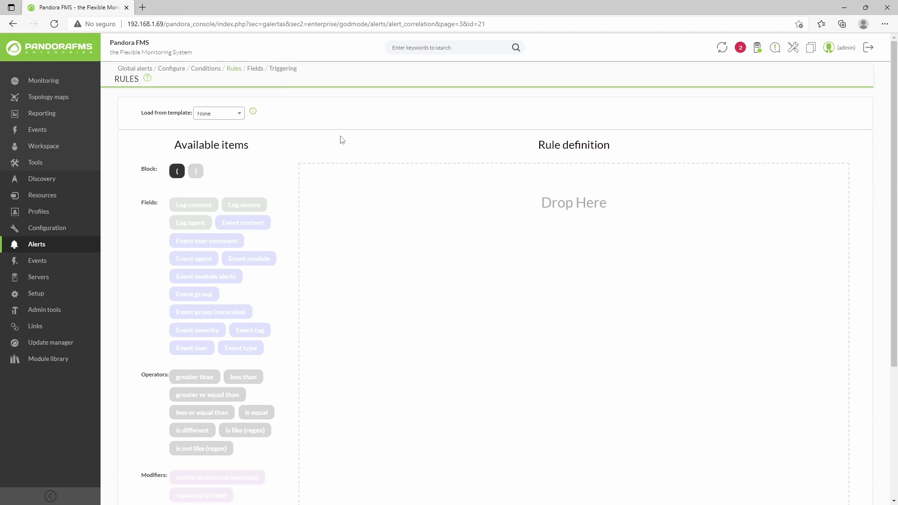
scroll(185, 200, down, 3)
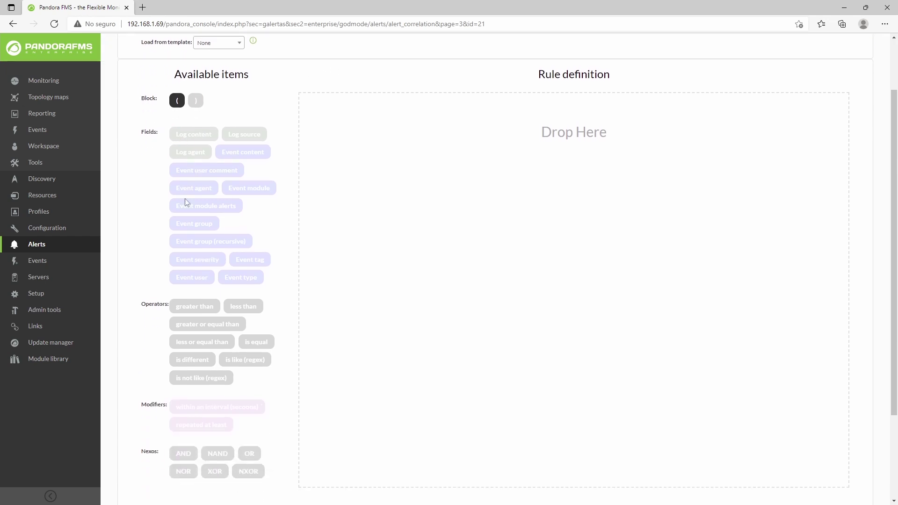
scroll(187, 201, up, 3)
scroll(186, 200, down, 3)
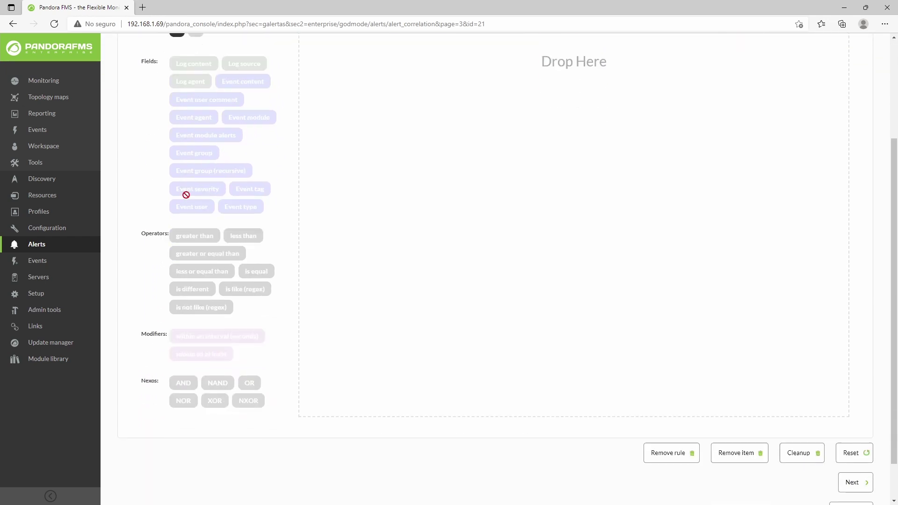
scroll(186, 194, up, 2)
scroll(235, 178, up, 1)
scroll(235, 178, down, 1)
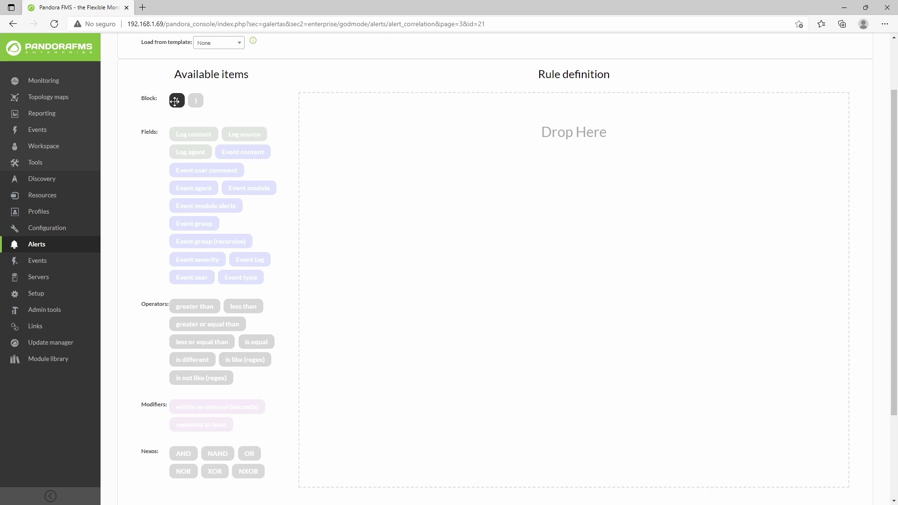
Step: Start the rule with an opening block, the Event severity field and the is equal operator
drag(176, 100, 361, 143)
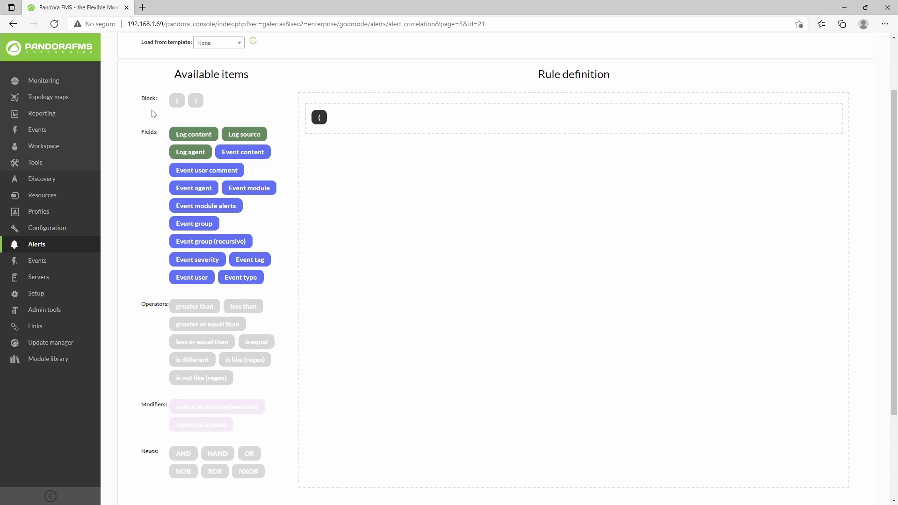
drag(198, 260, 346, 118)
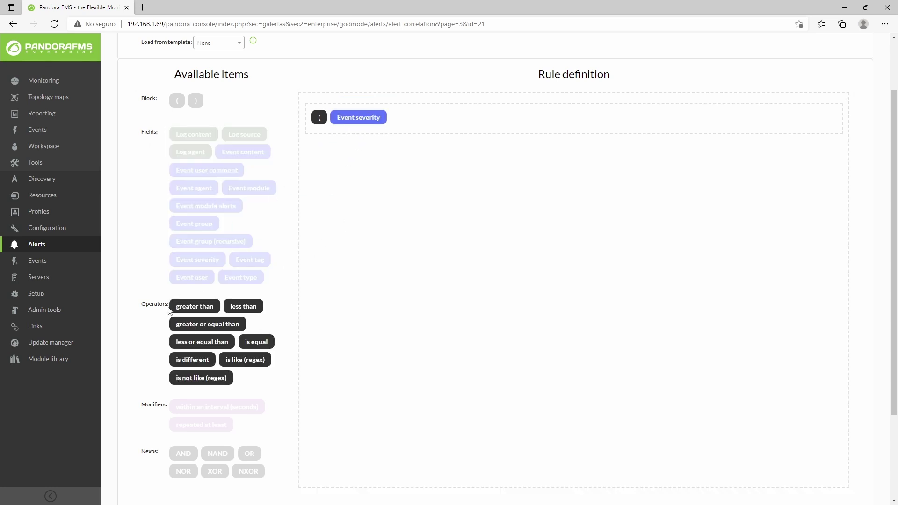
drag(256, 342, 406, 136)
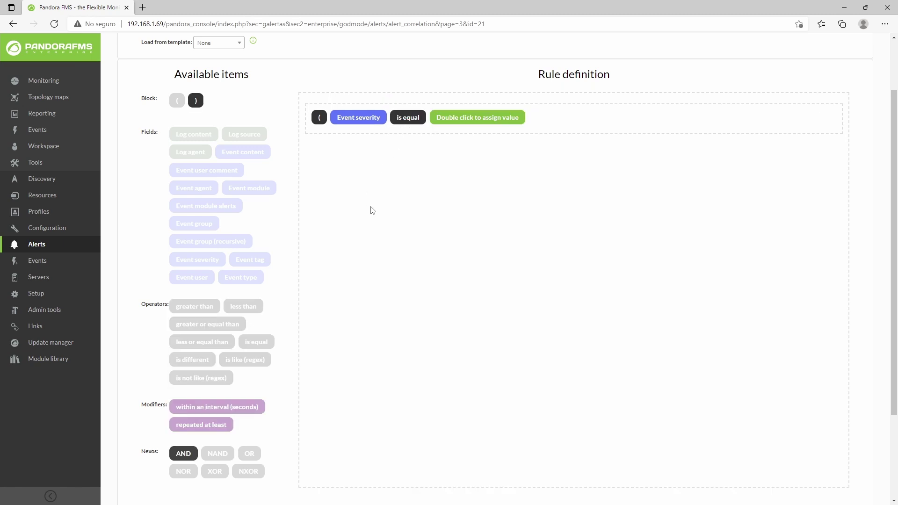
Step: Assign Critical as the value of the rule's event severity condition
double_click(479, 113)
click(473, 117)
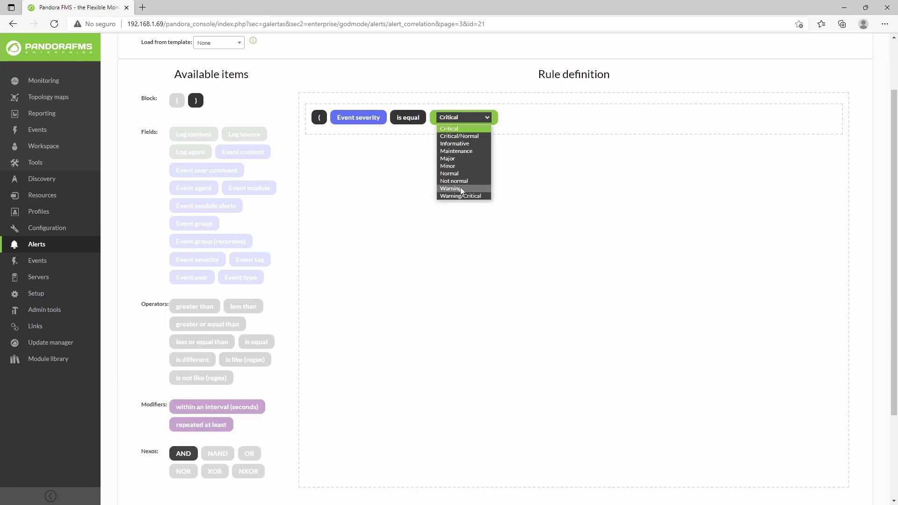
click(460, 188)
click(471, 118)
click(469, 136)
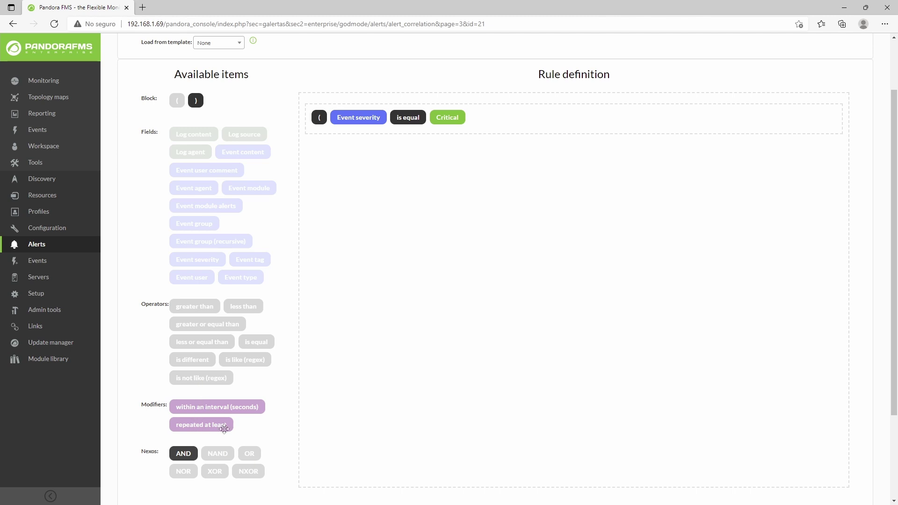
drag(183, 454, 315, 330)
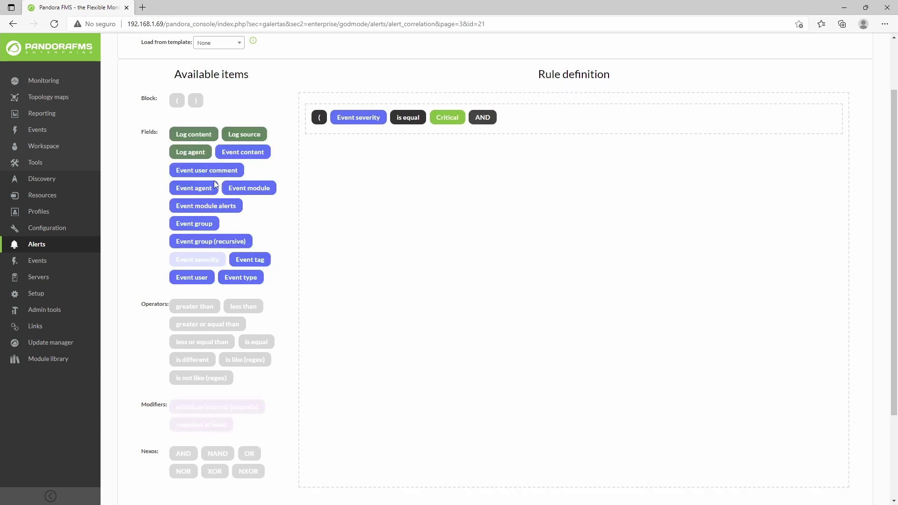
drag(194, 188, 536, 138)
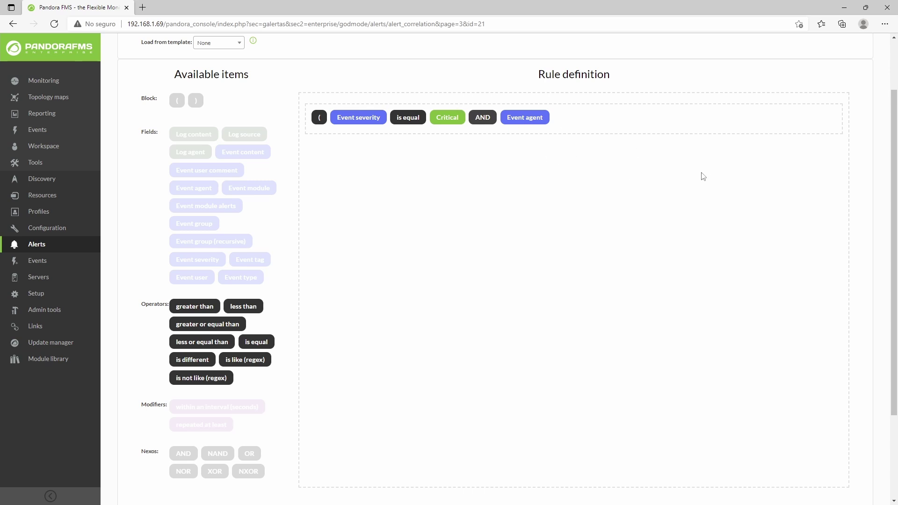
scroll(425, 192, down, 3)
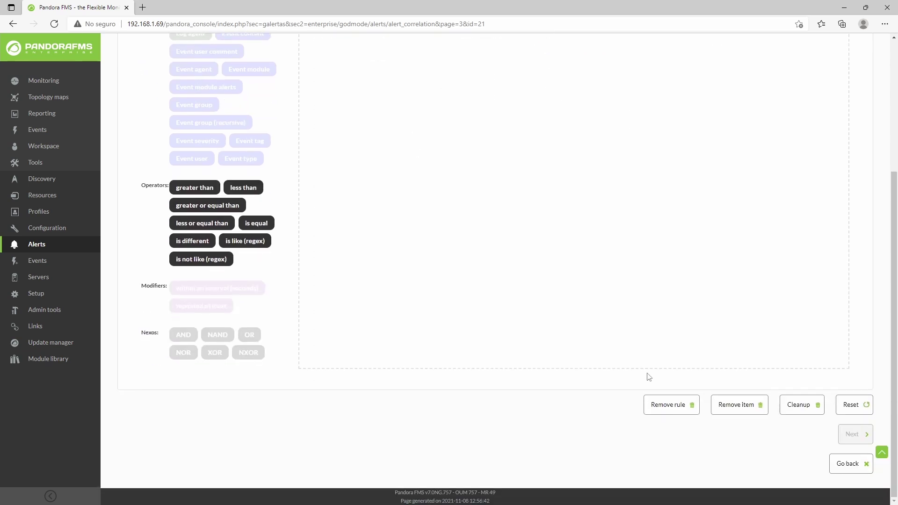
click(735, 402)
click(736, 403)
Step: Close the event severity block and start a second rule with AND, an opening block and the Event agent field
scroll(443, 264, up, 3)
drag(195, 169, 493, 196)
scroll(202, 442, down, 2)
drag(196, 456, 370, 178)
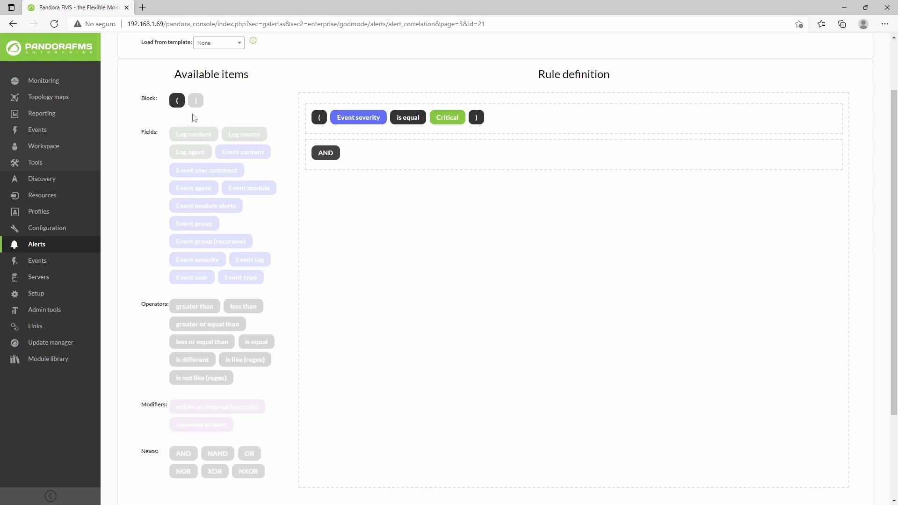
drag(176, 100, 349, 153)
drag(193, 188, 361, 177)
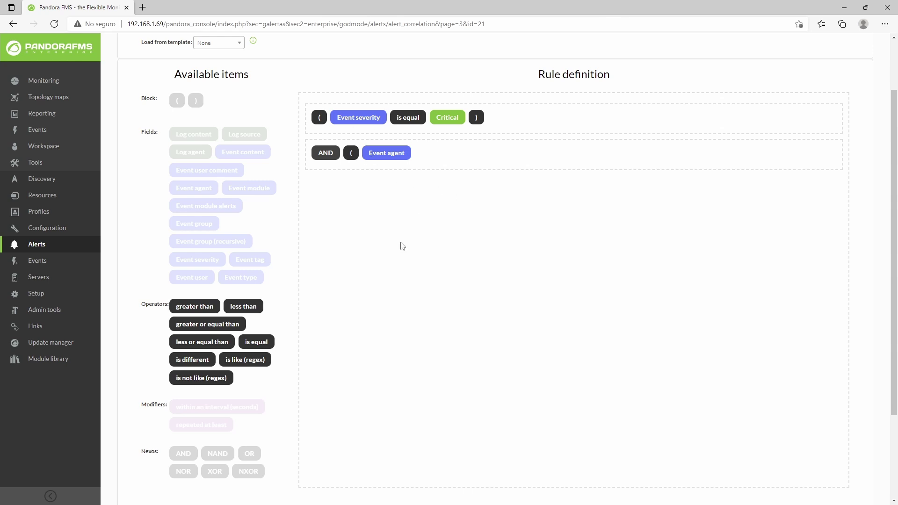
Step: Remove the entire second rule that starts with AND
scroll(402, 246, down, 2)
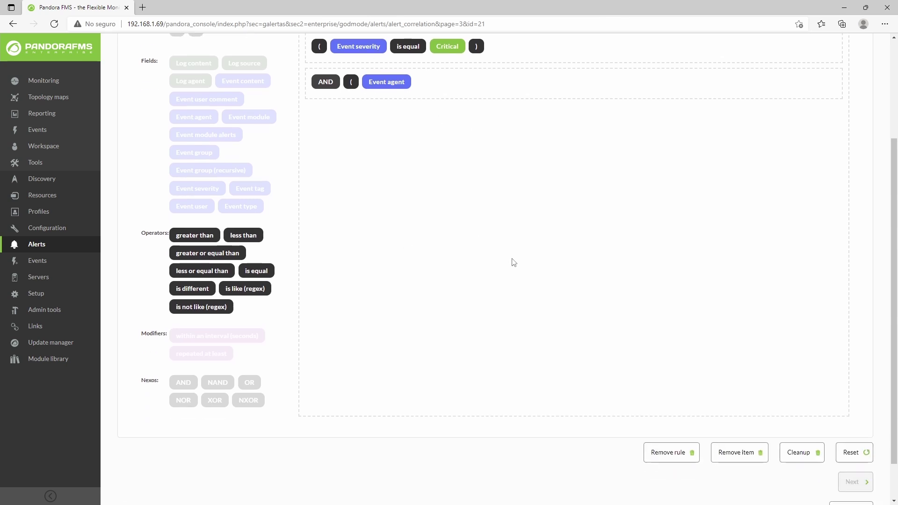
scroll(503, 281, up, 2)
scroll(499, 297, down, 2)
scroll(887, 366, down, 1)
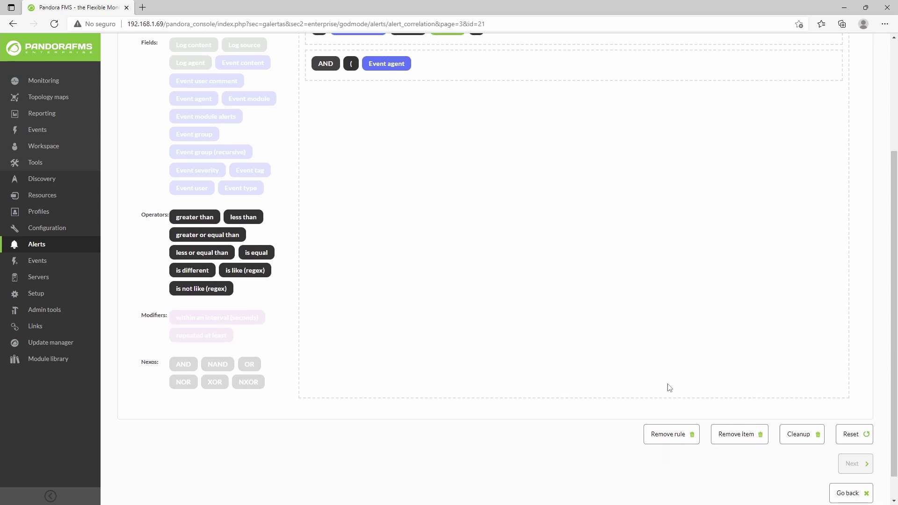
click(669, 435)
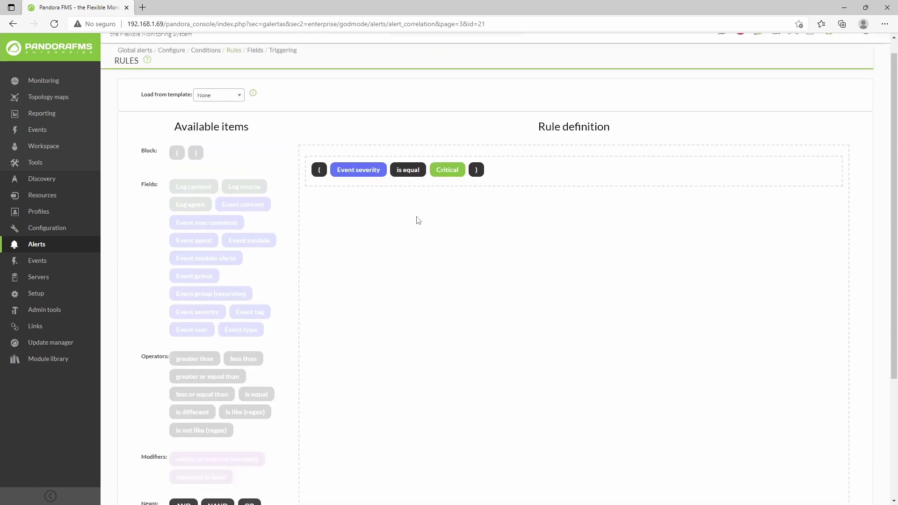
Step: Remove the closing block item from the end of the event severity rule
scroll(419, 220, down, 3)
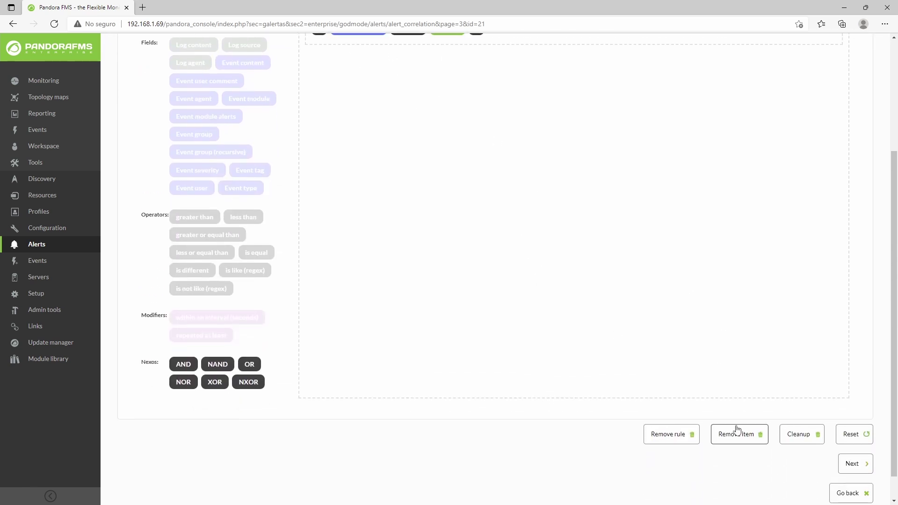
click(738, 432)
scroll(741, 434, down, 3)
click(739, 434)
scroll(701, 402, down, 3)
scroll(501, 168, up, 3)
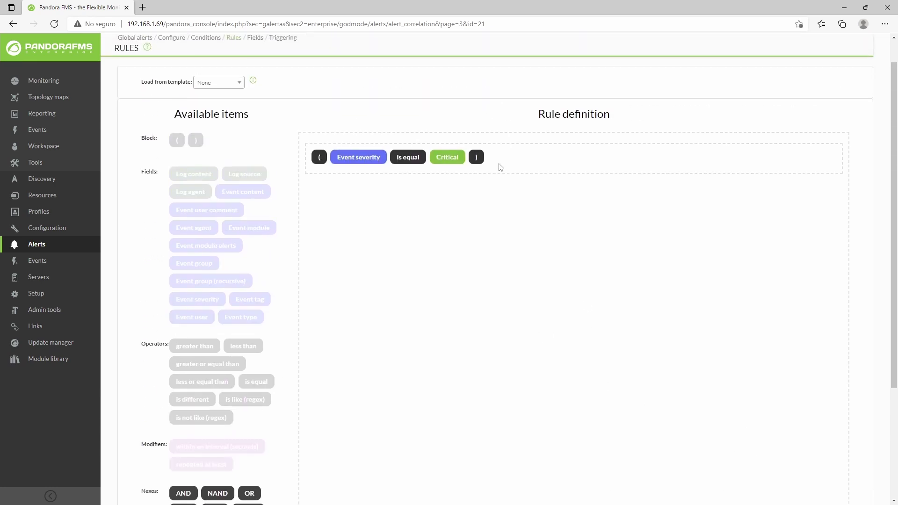
scroll(481, 214, down, 3)
click(737, 435)
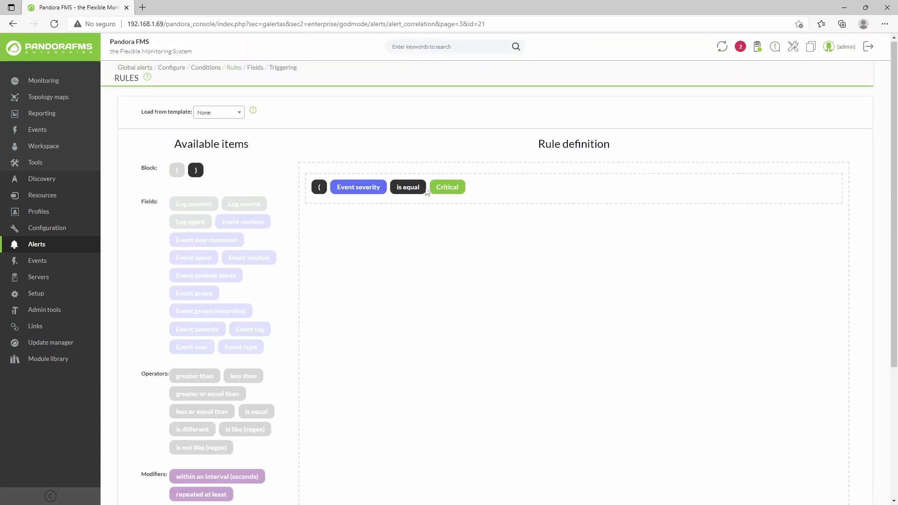
Step: Close the event severity rule by adding a closing block after the Critical value
drag(196, 170, 488, 194)
scroll(553, 310, down, 4)
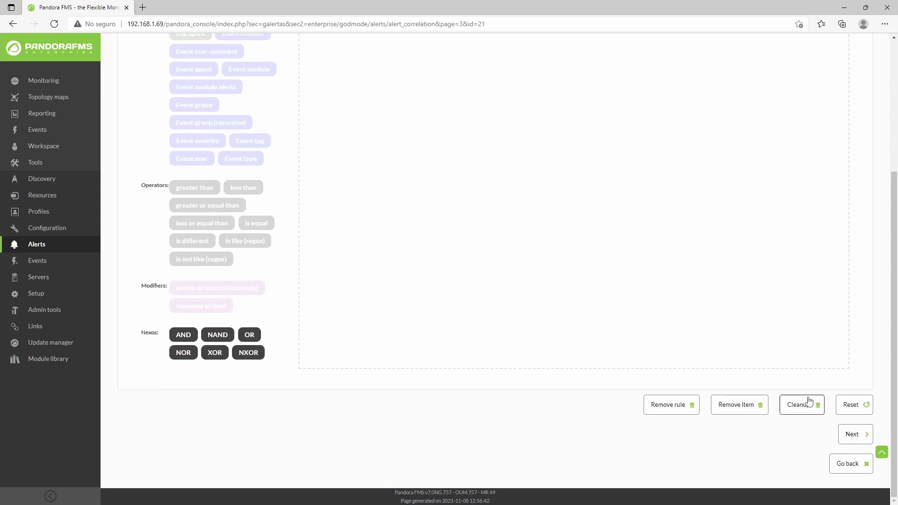
scroll(719, 385, up, 3)
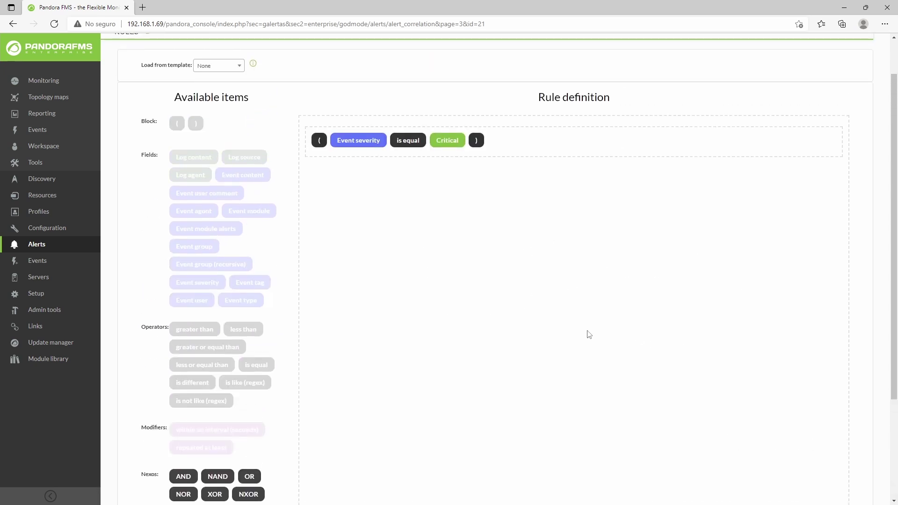
scroll(533, 304, down, 2)
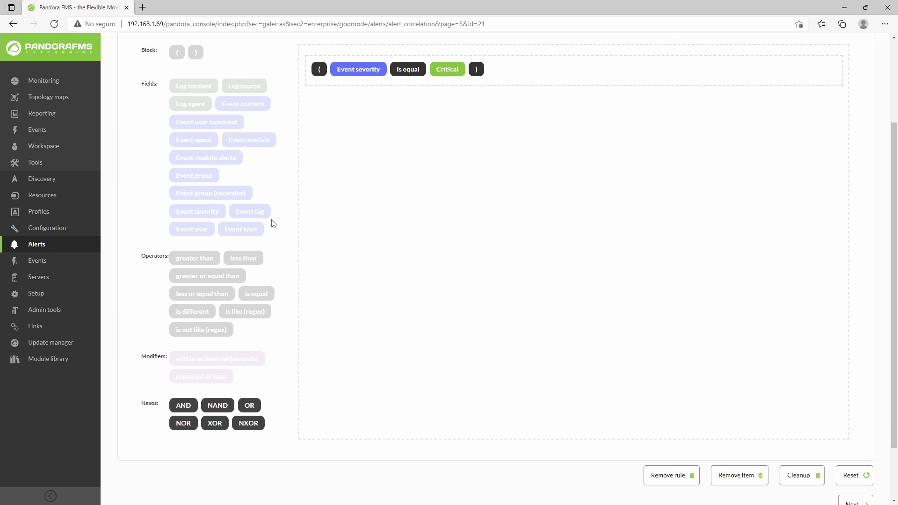
drag(184, 405, 327, 173)
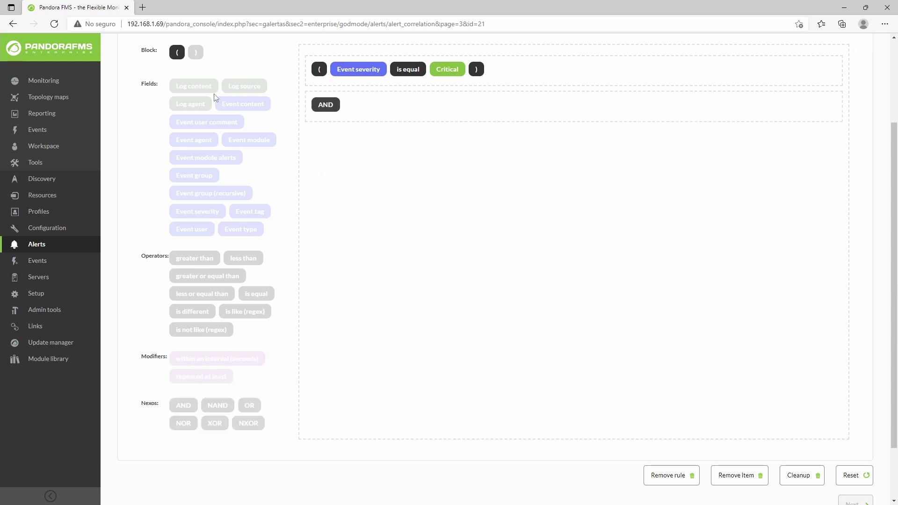
drag(177, 52, 392, 112)
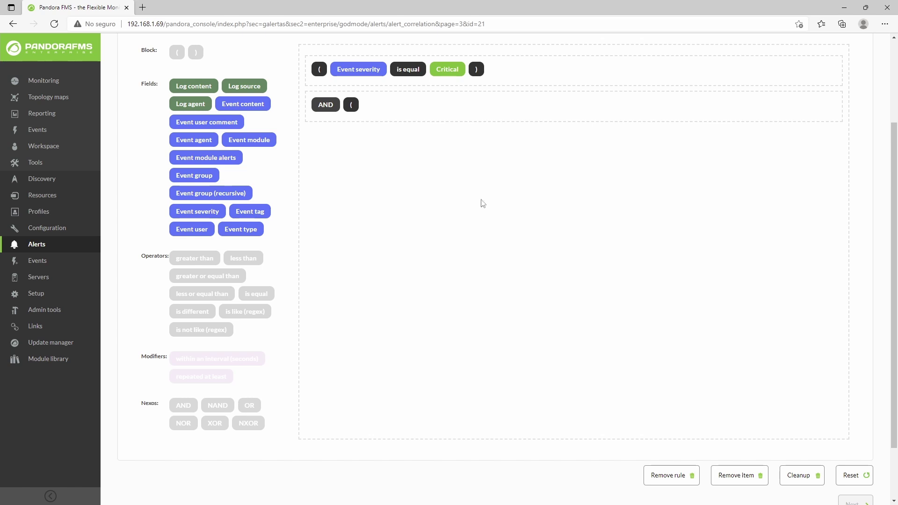
click(674, 473)
Step: Save the rules and continue past the alert fields, leaving them empty, to the triggering settings
scroll(839, 427, down, 1)
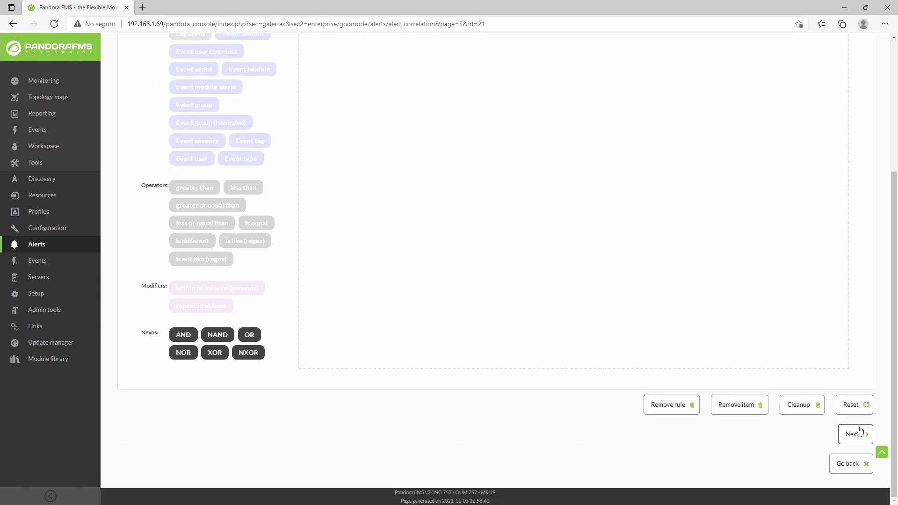
click(853, 431)
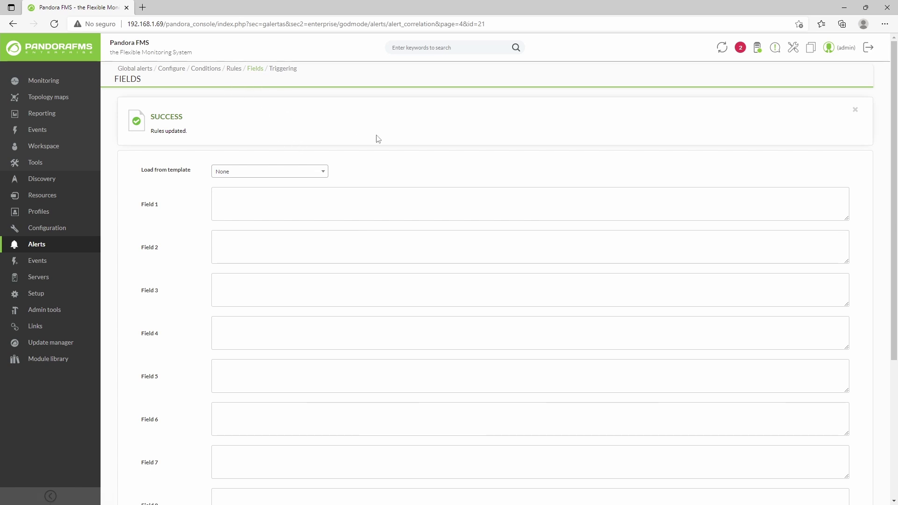
scroll(447, 176, down, 4)
scroll(553, 252, up, 3)
scroll(553, 253, down, 3)
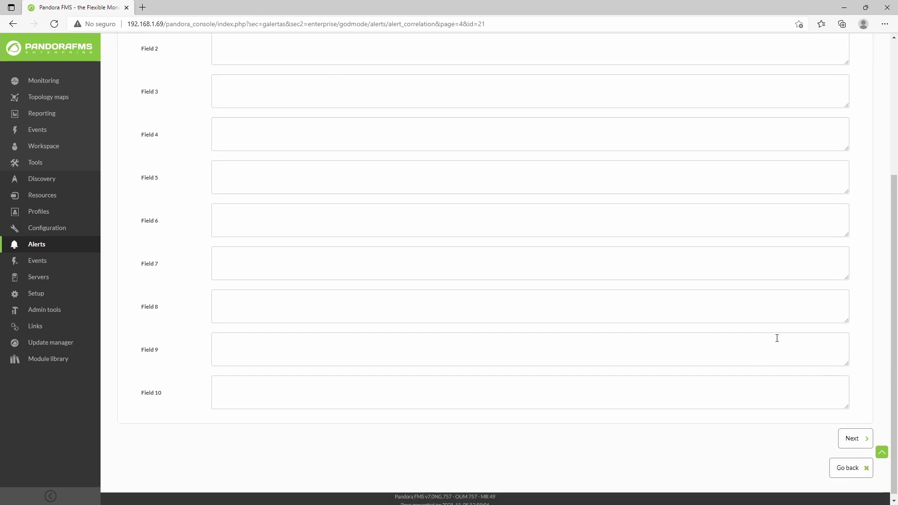
click(862, 437)
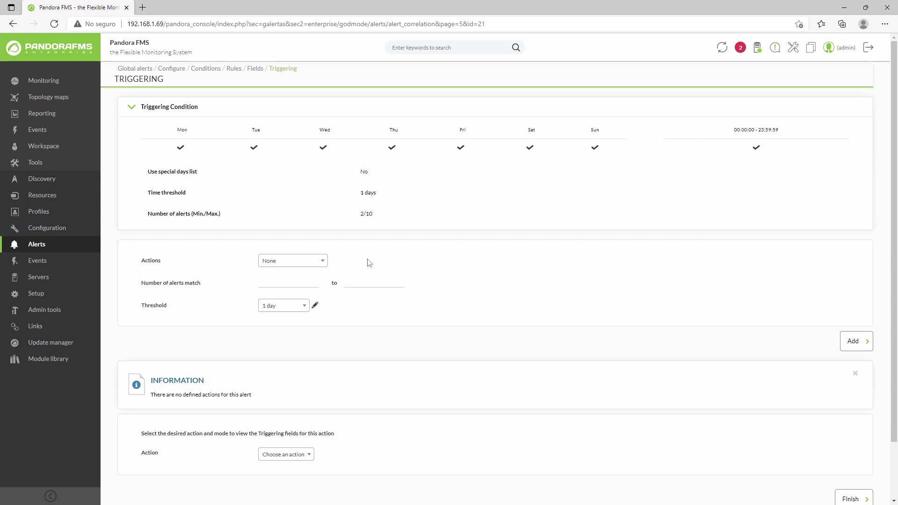
Step: Choose Mail to Admin as the action for the alert to trigger
click(323, 260)
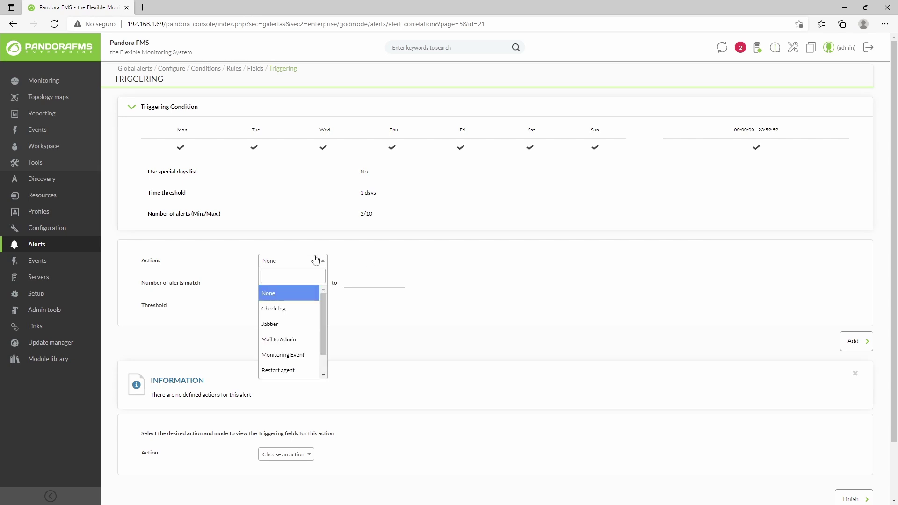
click(290, 340)
click(280, 278)
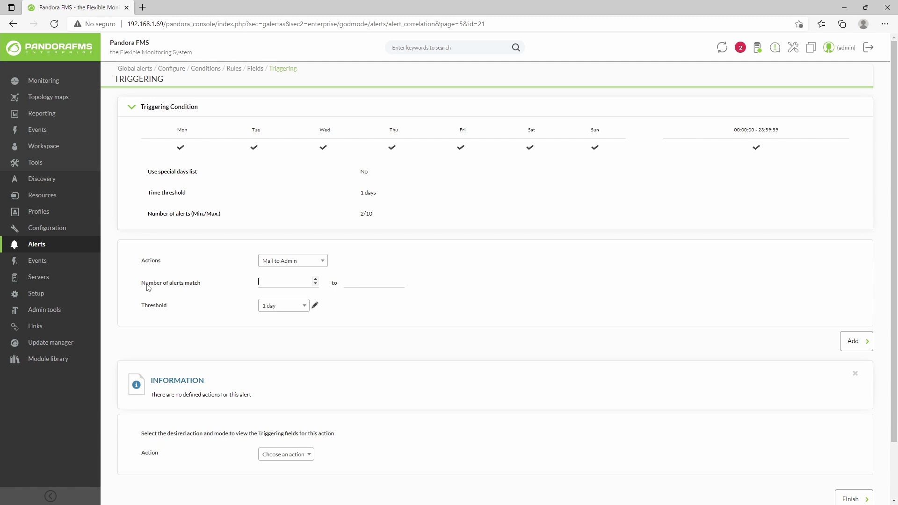
Step: Set the number of alerts match for the Mail to Admin action from 5 to 7
drag(143, 286, 202, 287)
click(271, 282)
click(362, 283)
key(shift+Tab)
key(ctrl+a)
drag(282, 281, 221, 281)
click(364, 218)
click(346, 281)
double_click(369, 213)
double_click(370, 215)
click(369, 214)
Step: Set the action threshold to 1 day and add the Mail to Admin action to the alert
click(266, 308)
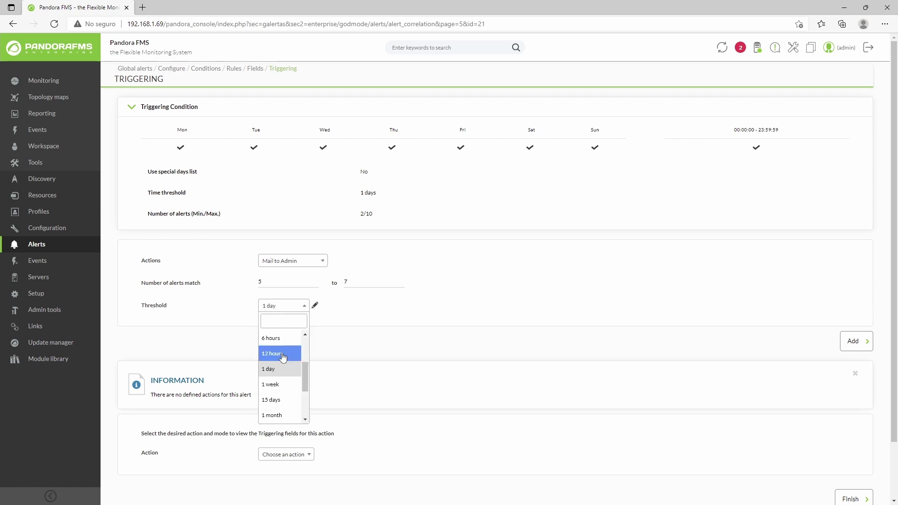
click(269, 369)
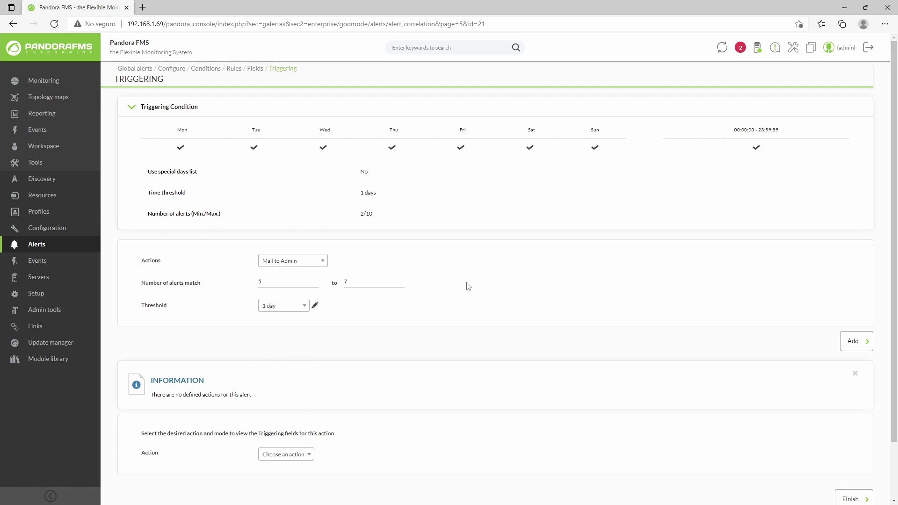
click(853, 341)
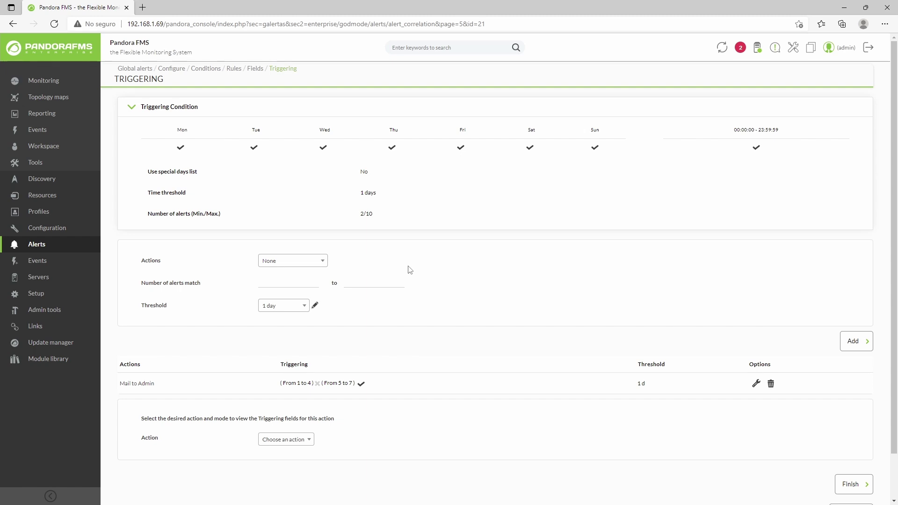
Step: Add a Monitoring Event action with the number of alerts match set from 8 to 10
click(312, 261)
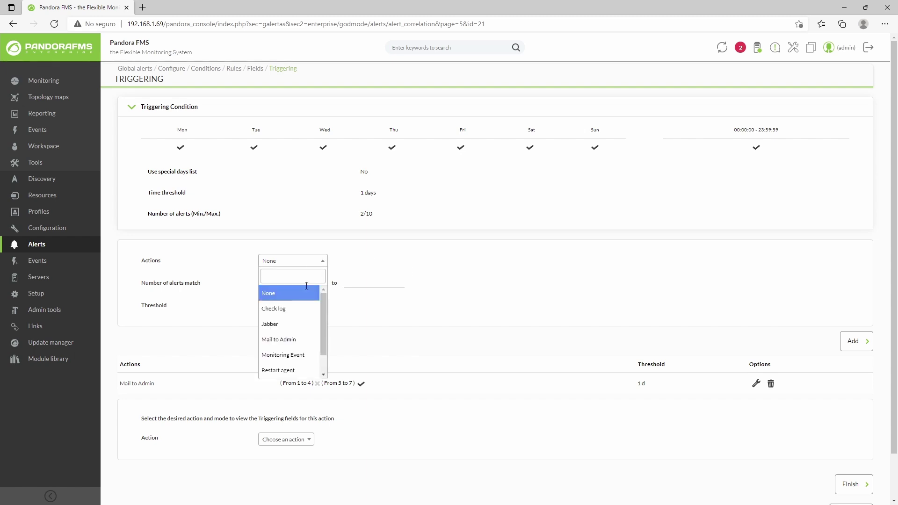
click(299, 354)
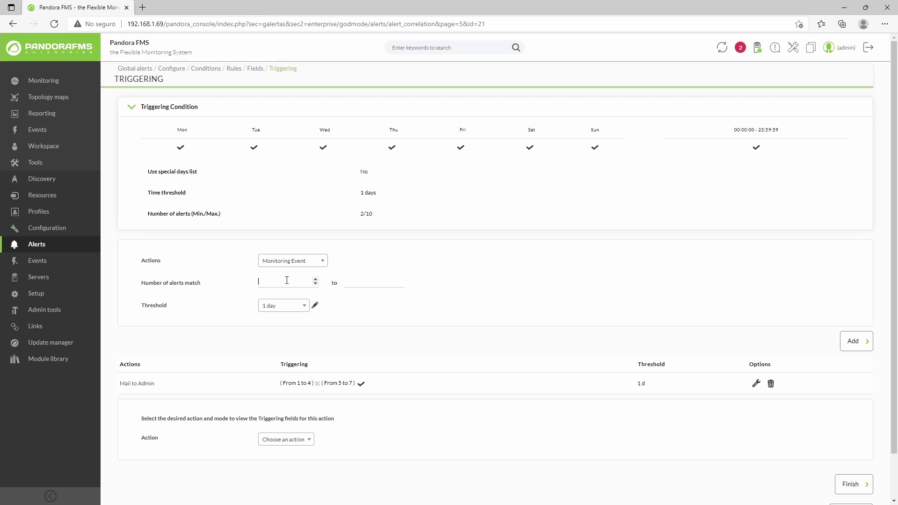
click(356, 281)
click(852, 341)
Step: Display the triggering fields of the Monitoring Event action
scroll(435, 335, down, 2)
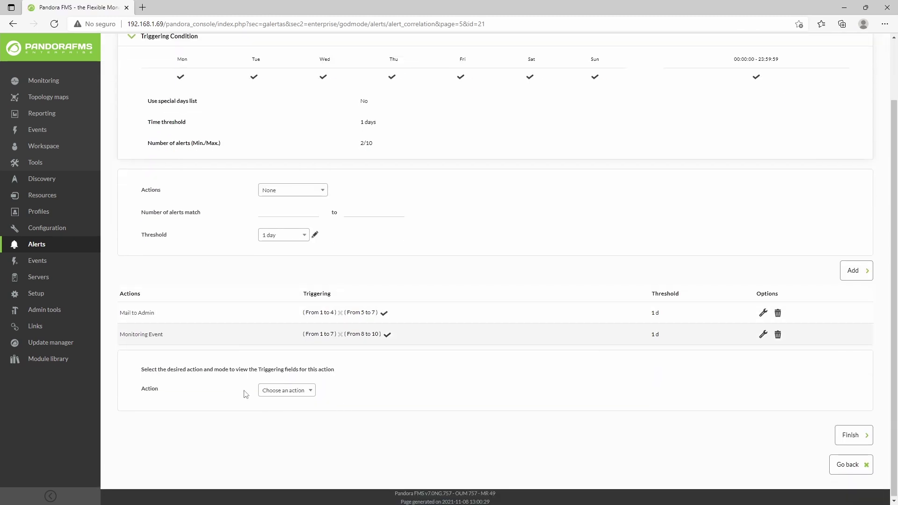
click(294, 390)
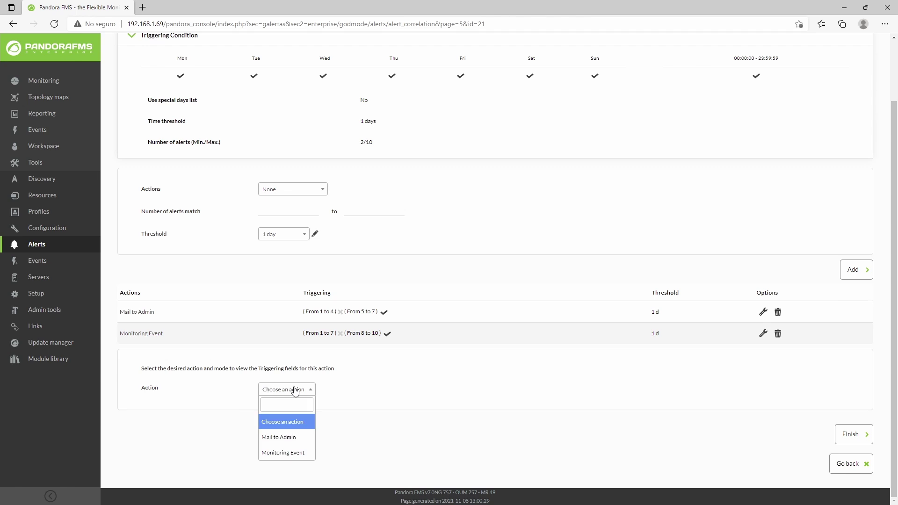
click(290, 453)
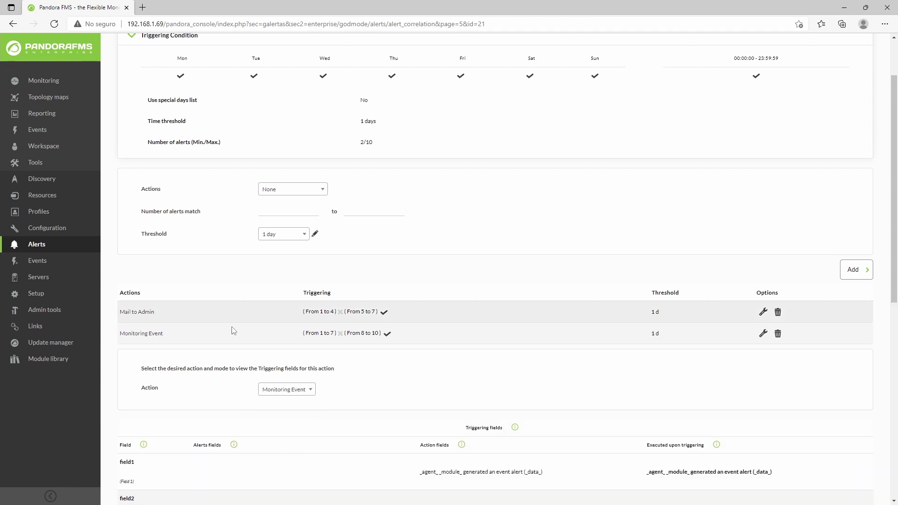
Step: Review the Monitoring Event triggering fields and finish the testing-v2 alert configuration
scroll(364, 385, down, 3)
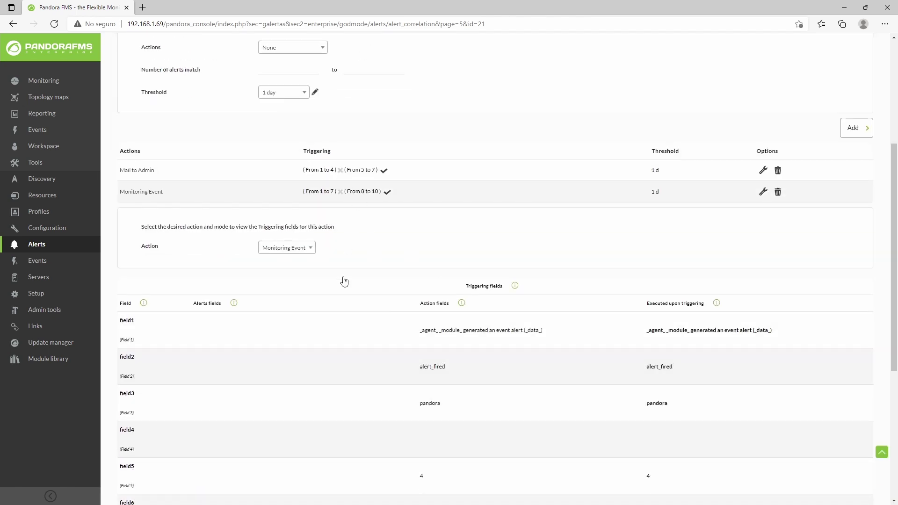
scroll(391, 215, down, 3)
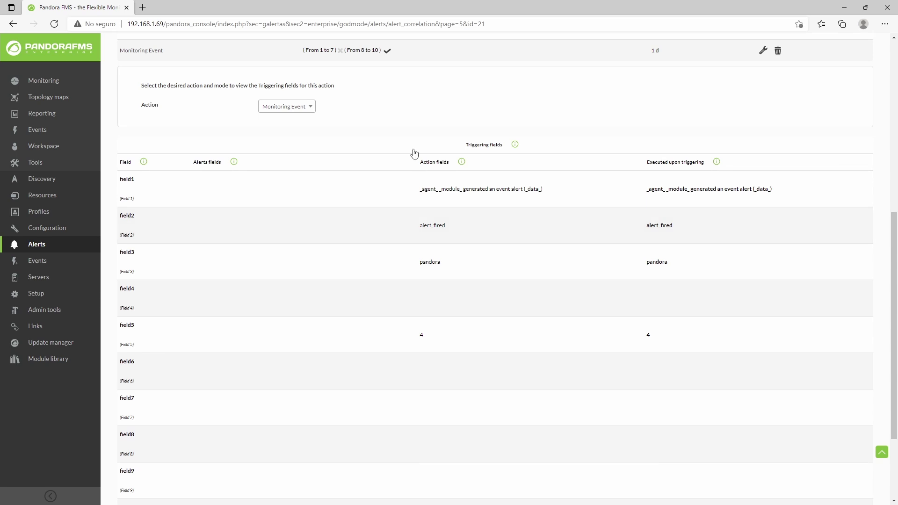
scroll(761, 378, down, 3)
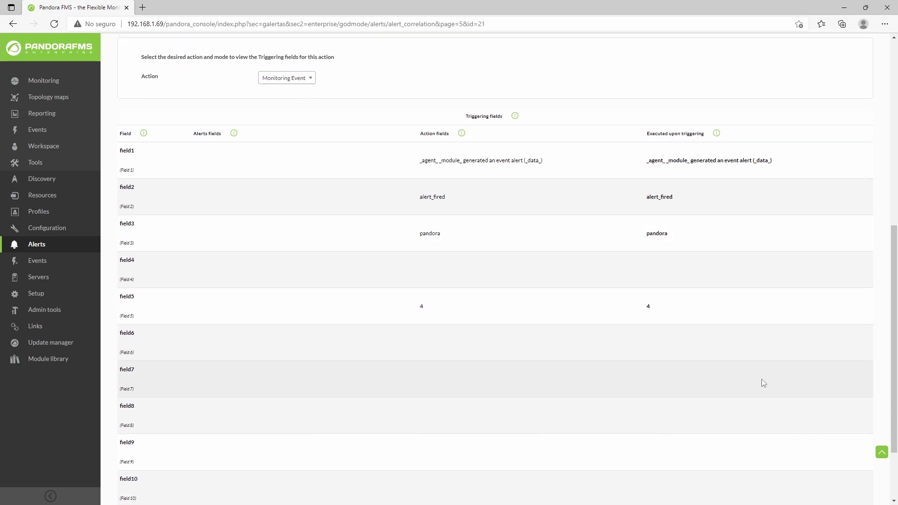
scroll(800, 421, up, 10)
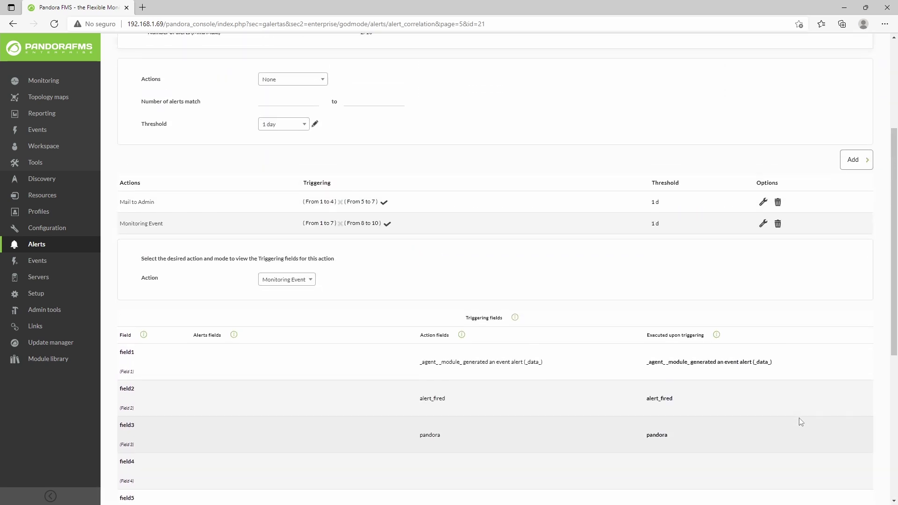
scroll(790, 397, down, 5)
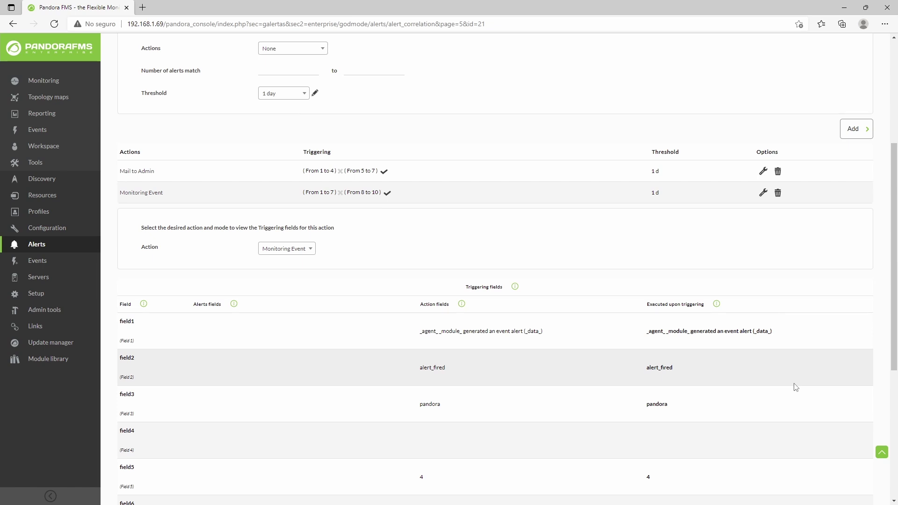
scroll(794, 387, down, 6)
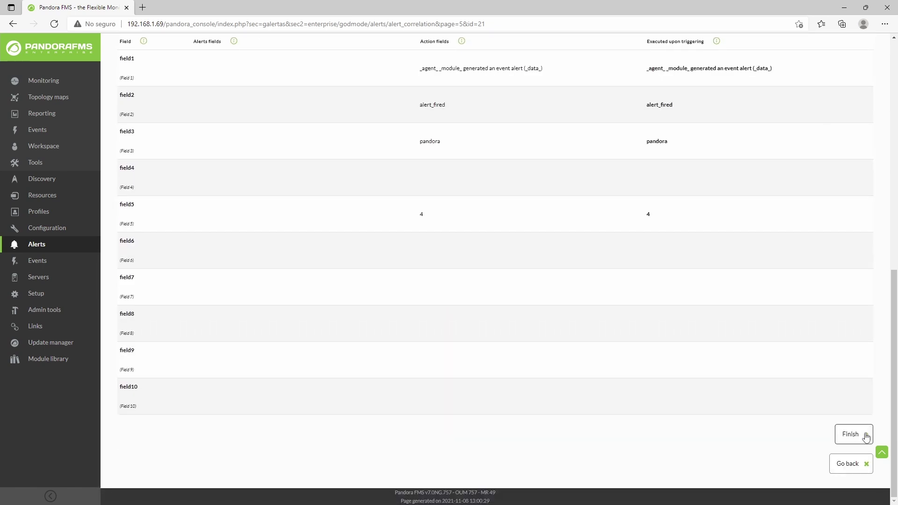
click(865, 436)
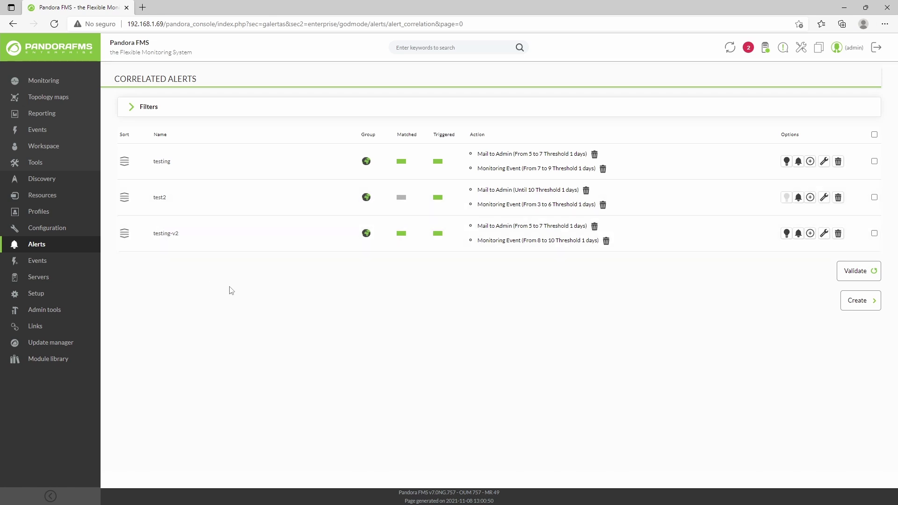
Step: Move the testing-v2 alert to first place in the correlated alerts list, above testing and test2
drag(131, 232, 130, 184)
mouse_move(129, 147)
mouse_down()
mouse_move(127, 227)
mouse_move(126, 155)
mouse_up()
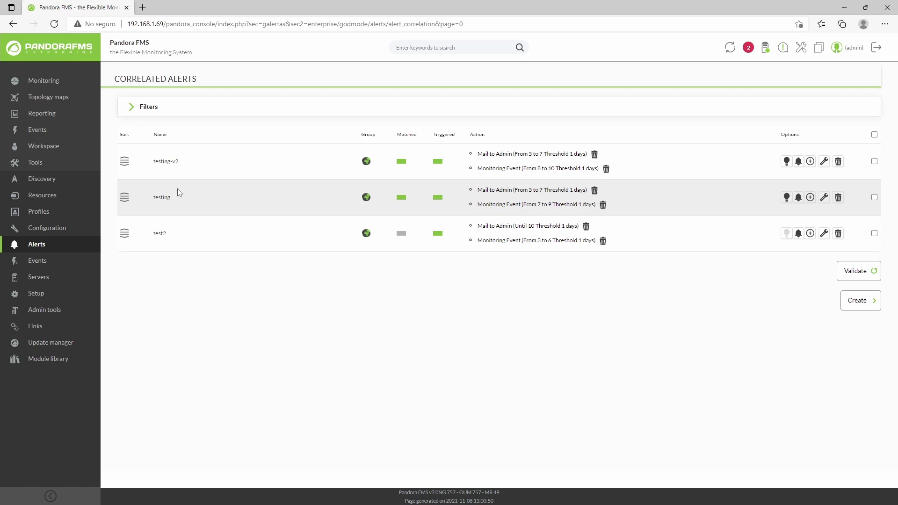
Step: Examine the group choices and free search option in the correlated alerts filters, and collapse the filters again
click(164, 108)
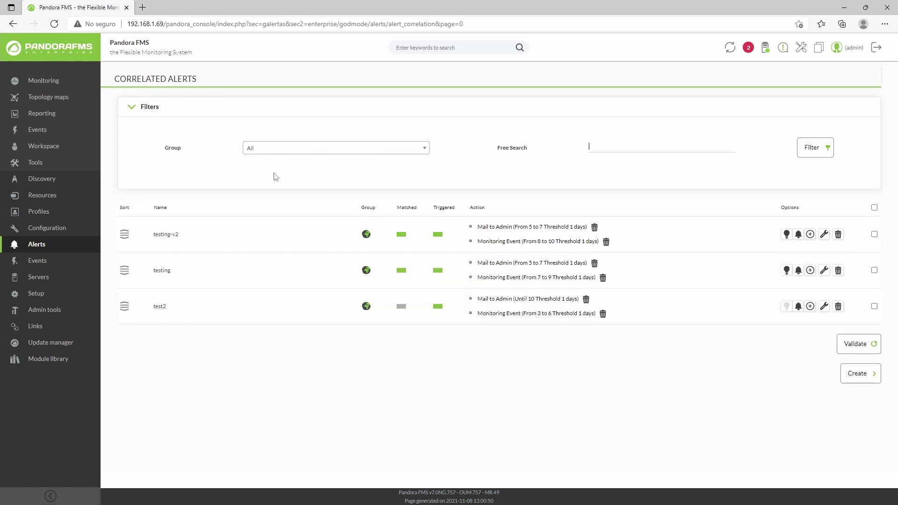
click(312, 148)
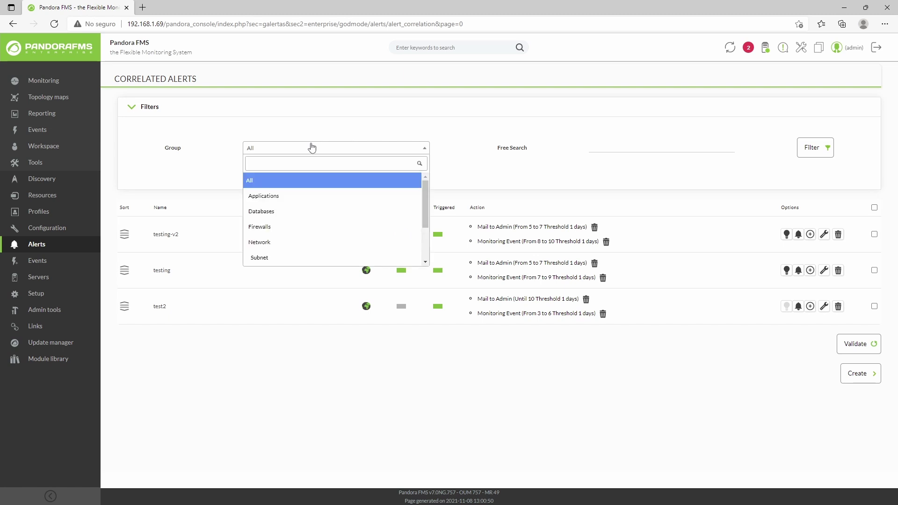
click(617, 145)
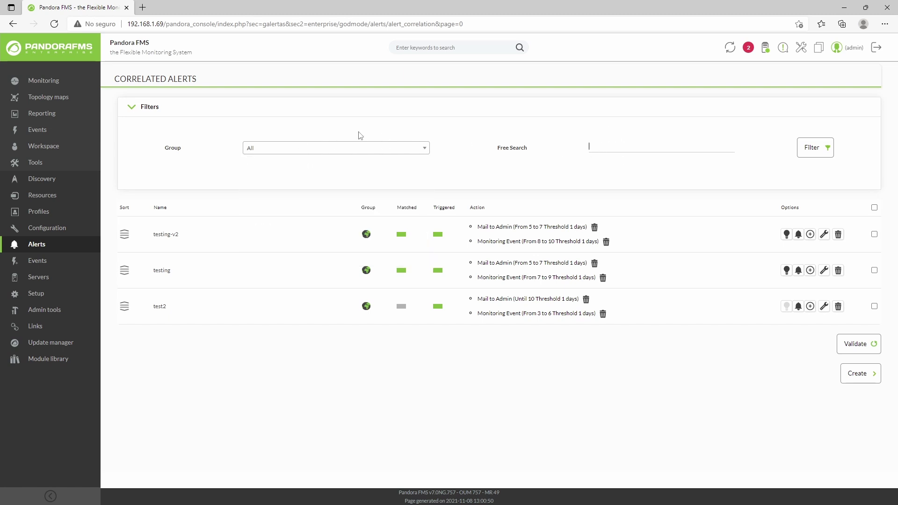
click(251, 110)
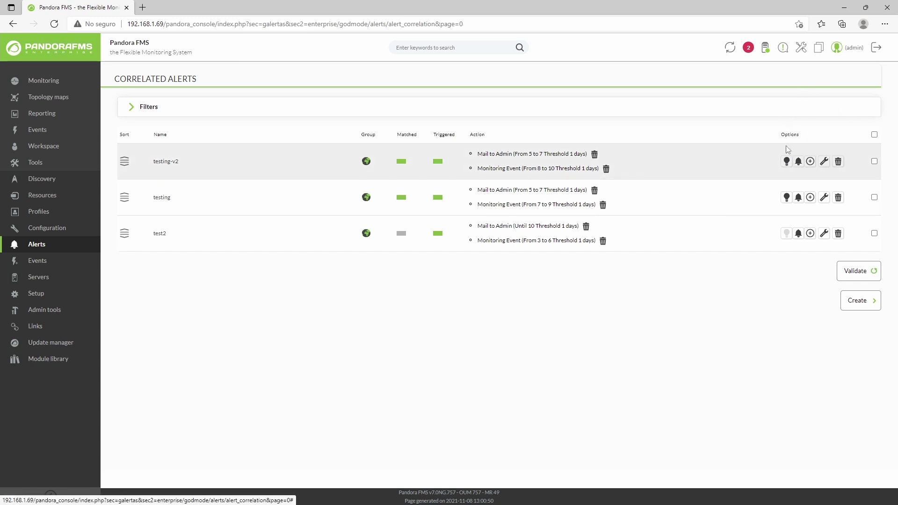
Step: Inspect the advanced options for adding an action to the testing-v2 alert, and close the form without adding one
click(810, 161)
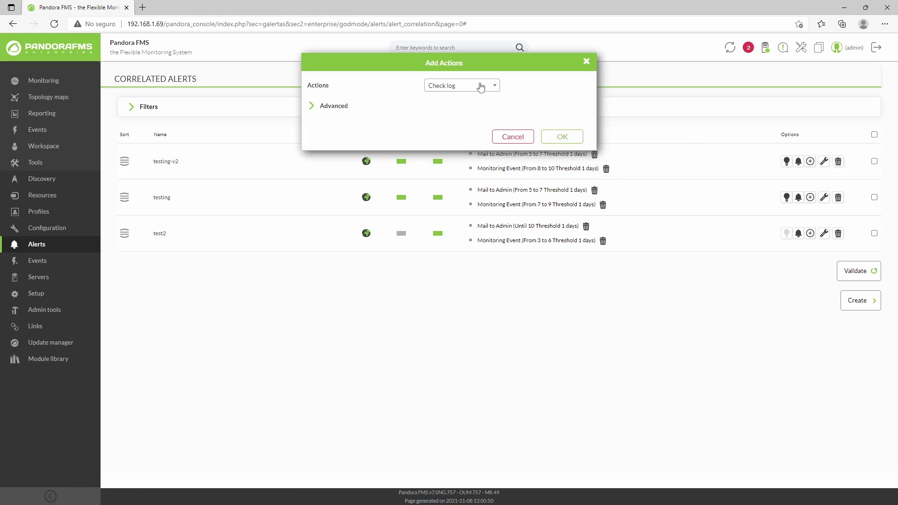
click(320, 107)
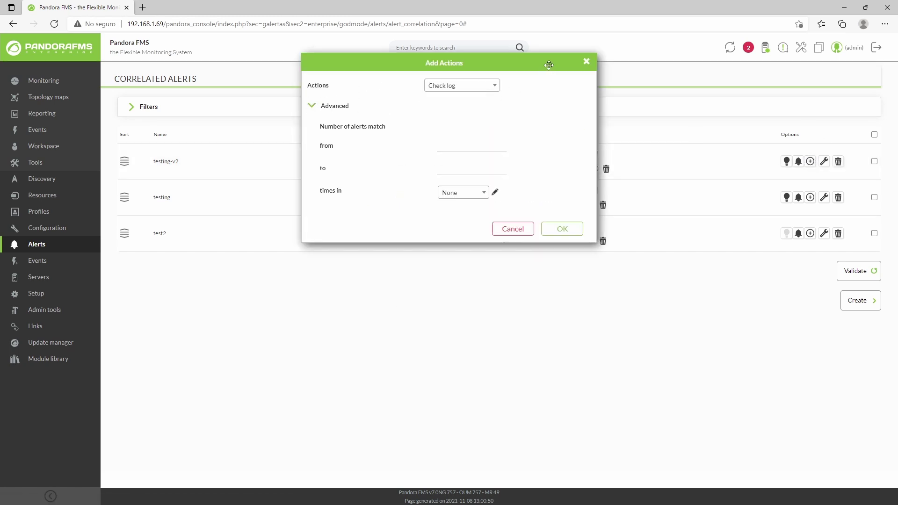
drag(567, 63, 567, 74)
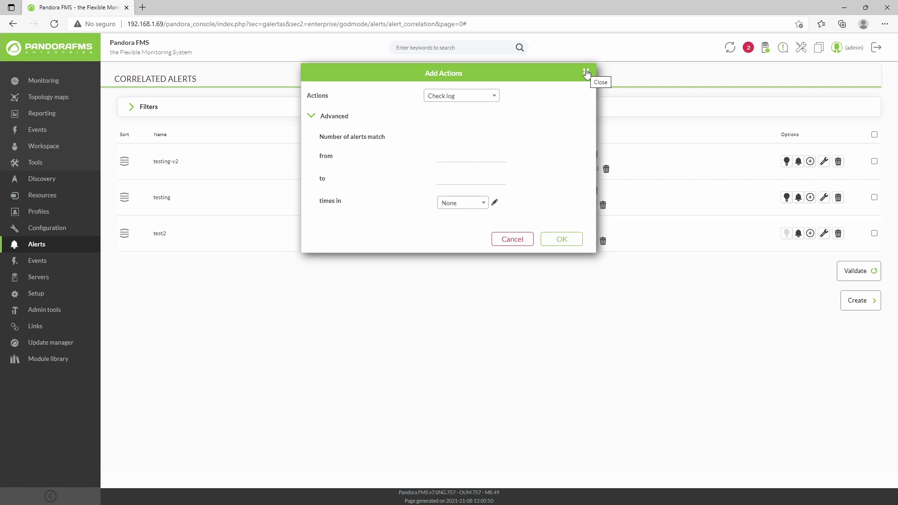
click(585, 73)
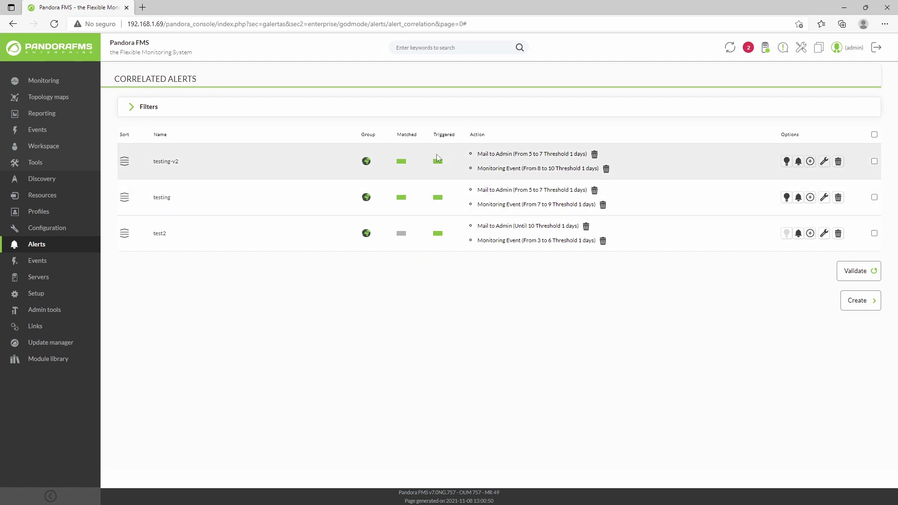
Step: Select the testing-v2 alert in the correlated alerts list and validate it
click(874, 162)
click(874, 162)
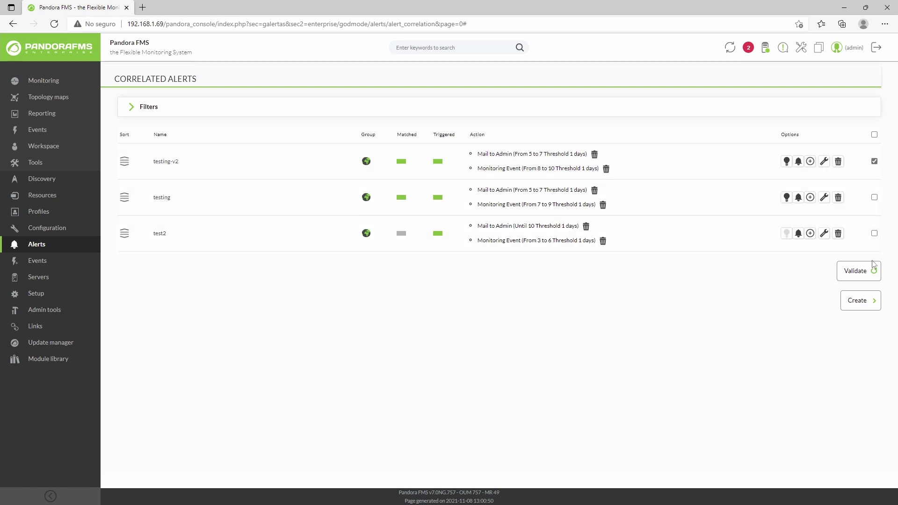
click(873, 275)
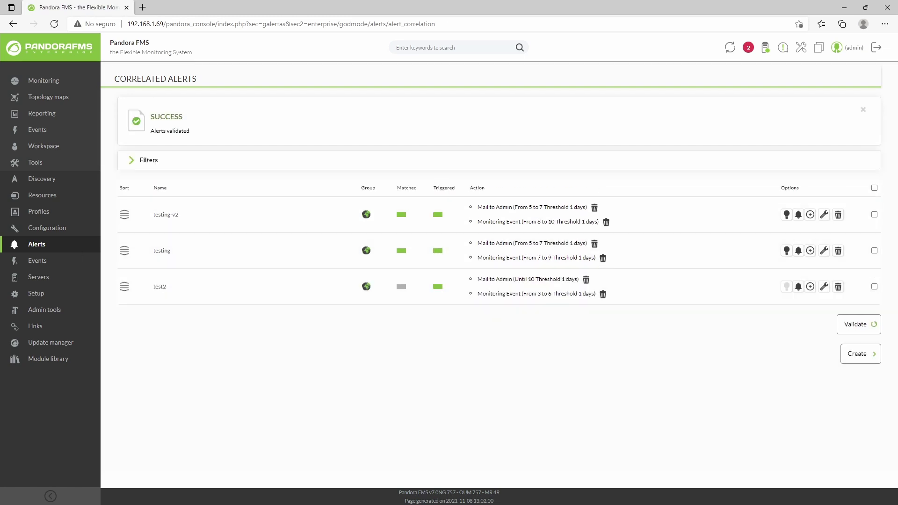